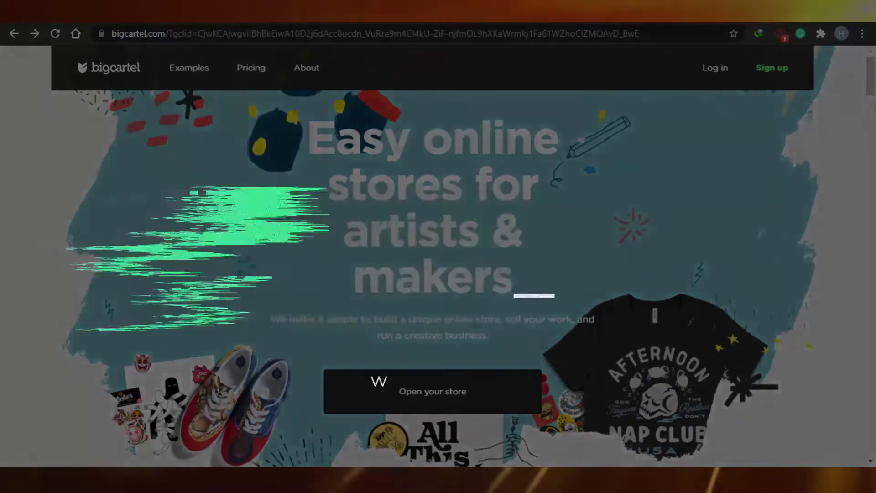
Step: Scroll the Big Cartel homepage down to the Free, $9.99/month and $19.99/month plan cards and feature lists
{"action": "scroll", "coordinate": [874, 164], "scroll_direction": "down", "scroll_amount": 15}
{"action": "left_click_drag", "start_coordinate": [874, 155], "coordinate": [874, 69]}
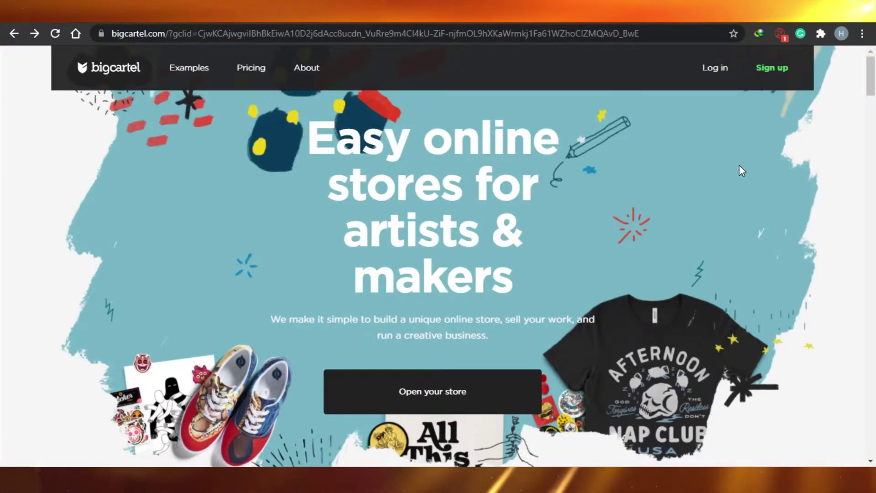
{"action": "scroll", "coordinate": [776, 127], "scroll_direction": "down", "scroll_amount": 10}
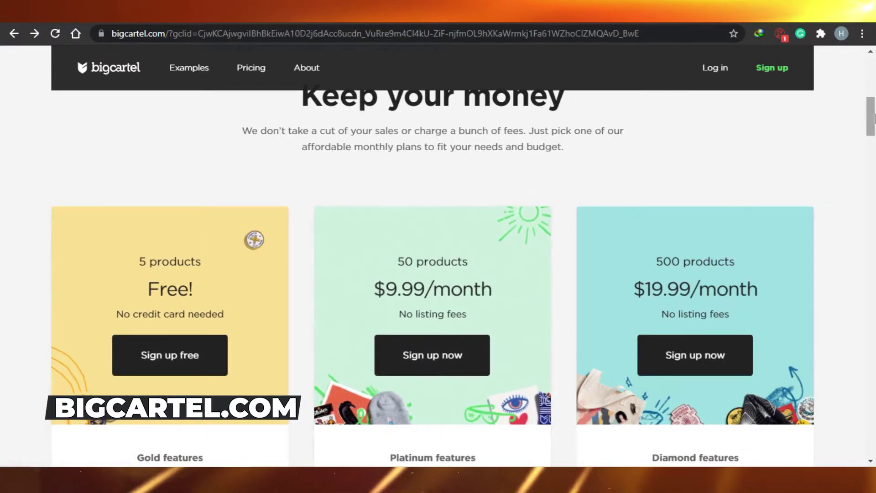
{"action": "left_click_drag", "start_coordinate": [873, 123], "coordinate": [874, 142]}
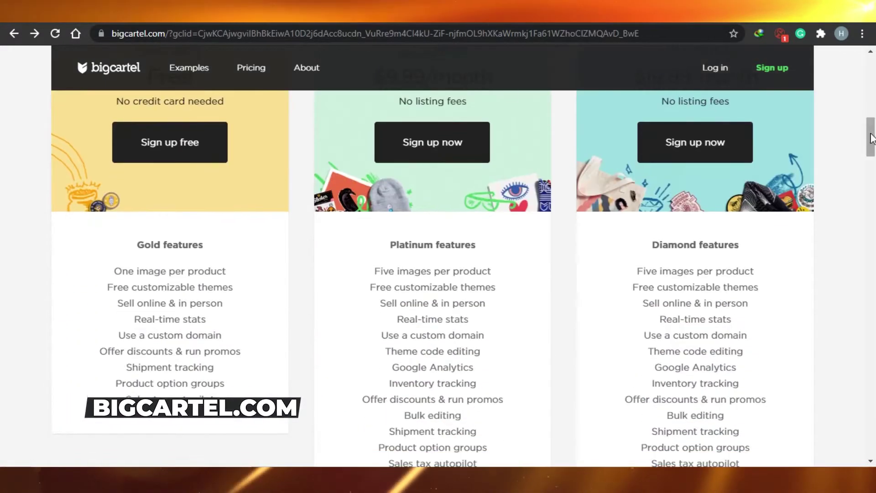
Step: Sign up free with the account e-mail, password, shop name and URL, then view the Getting started checklist
{"action": "left_click", "coordinate": [164, 142]}
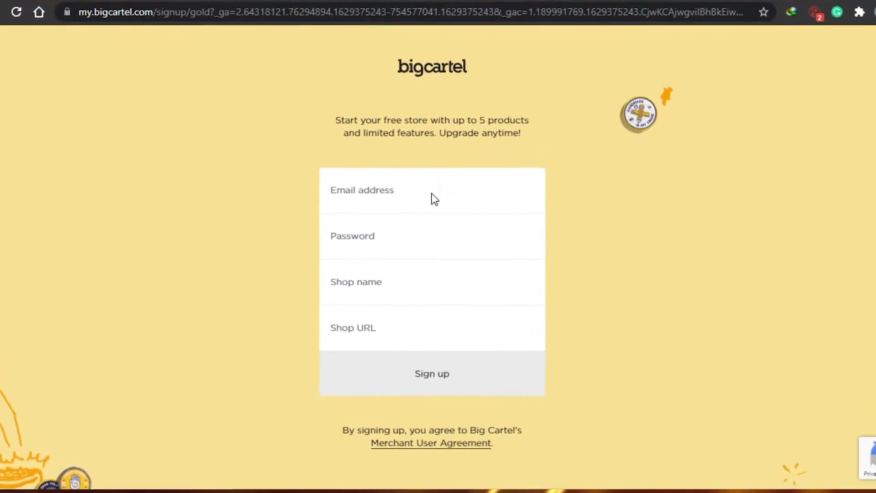
{"action": "left_click", "coordinate": [398, 184]}
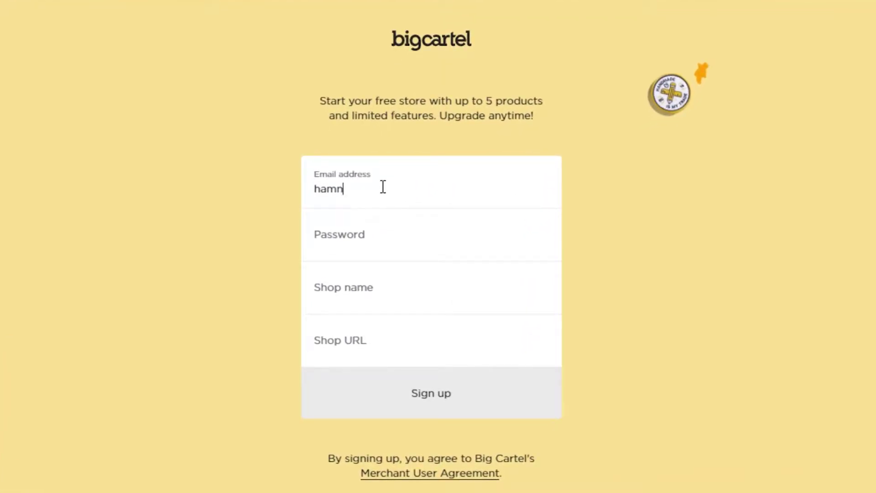
{"action": "type", "text": "hamn"}
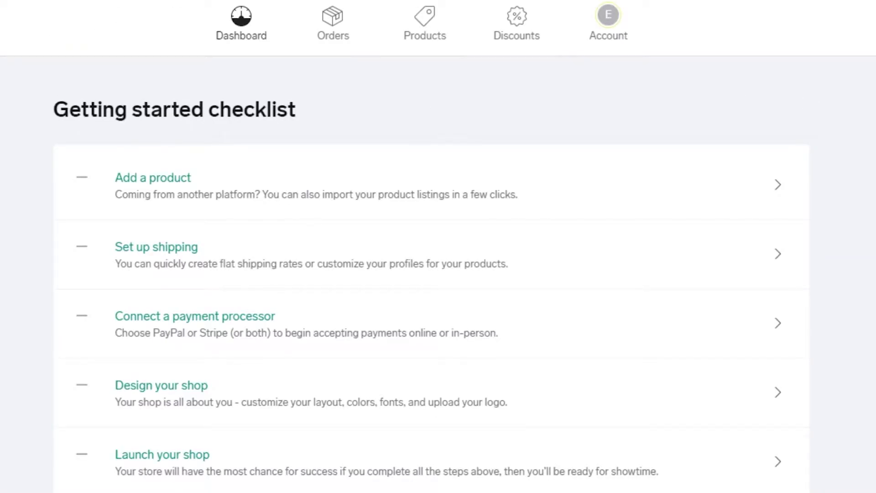
{"action": "scroll", "coordinate": [581, 79], "scroll_direction": "down", "scroll_amount": 8}
{"action": "scroll", "coordinate": [582, 80], "scroll_direction": "up", "scroll_amount": 8}
{"action": "scroll", "coordinate": [438, 247], "scroll_direction": "down", "scroll_amount": 3}
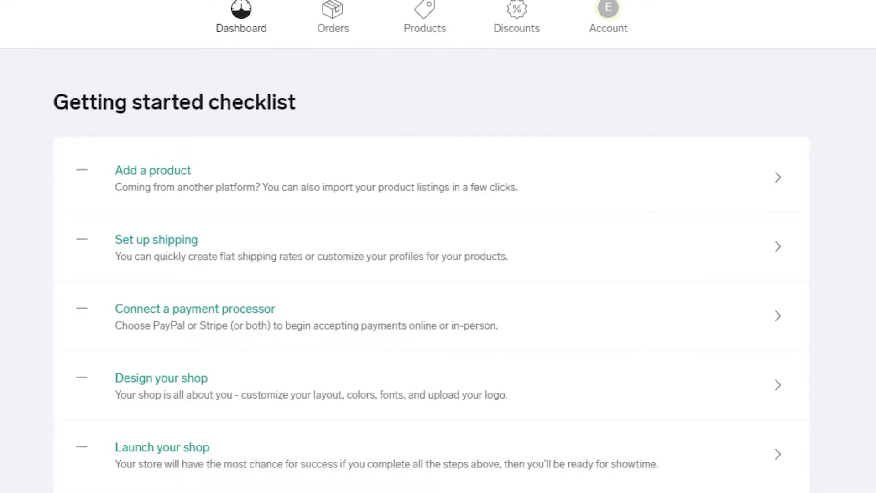
{"action": "scroll", "coordinate": [438, 246], "scroll_direction": "up", "scroll_amount": 3}
{"action": "scroll", "coordinate": [438, 246], "scroll_direction": "down", "scroll_amount": 1}
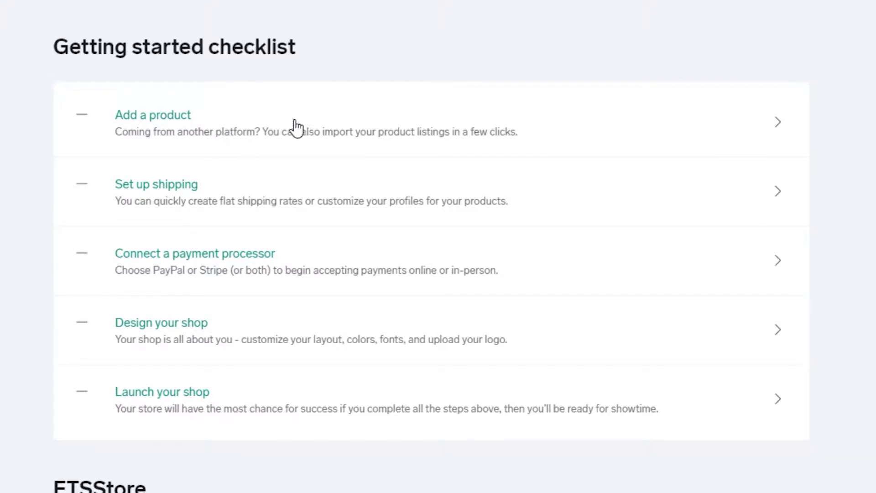
Step: Create product 'headphone' with description 'headphone 1' and price $25.00, leaving it uncategorised
{"action": "left_click", "coordinate": [182, 117]}
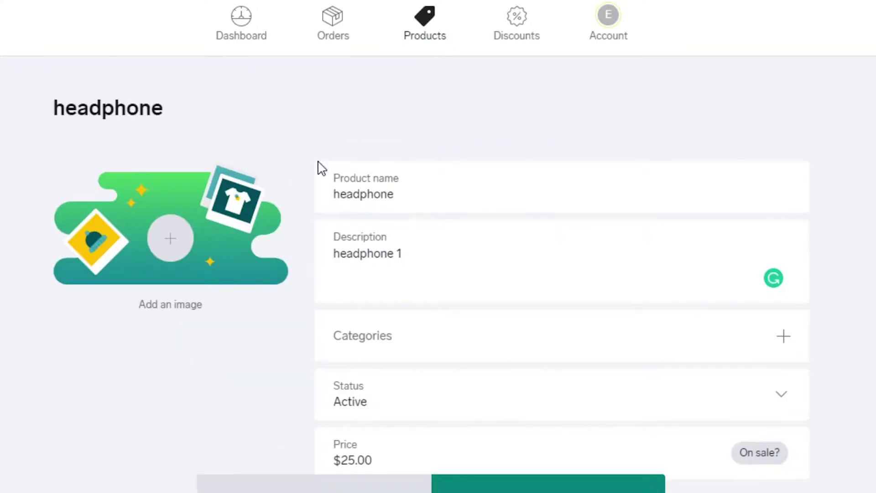
{"action": "scroll", "coordinate": [383, 214], "scroll_direction": "down", "scroll_amount": 4}
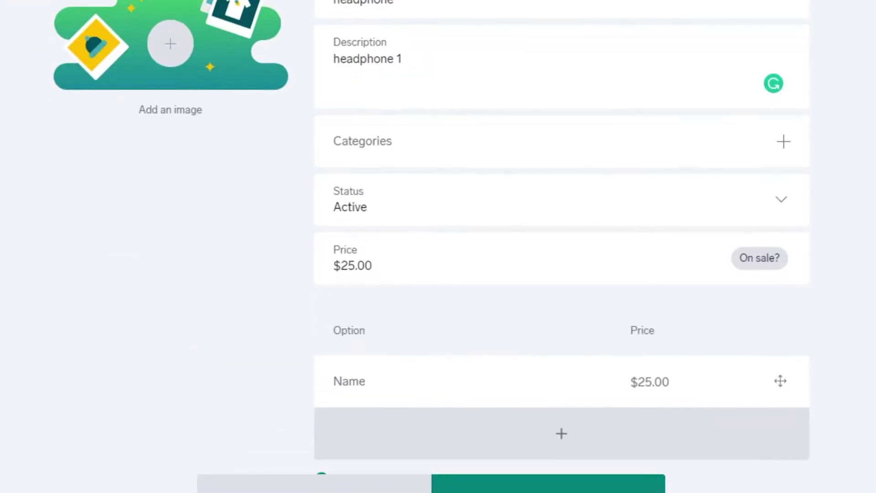
{"action": "scroll", "coordinate": [384, 214], "scroll_direction": "up", "scroll_amount": 4}
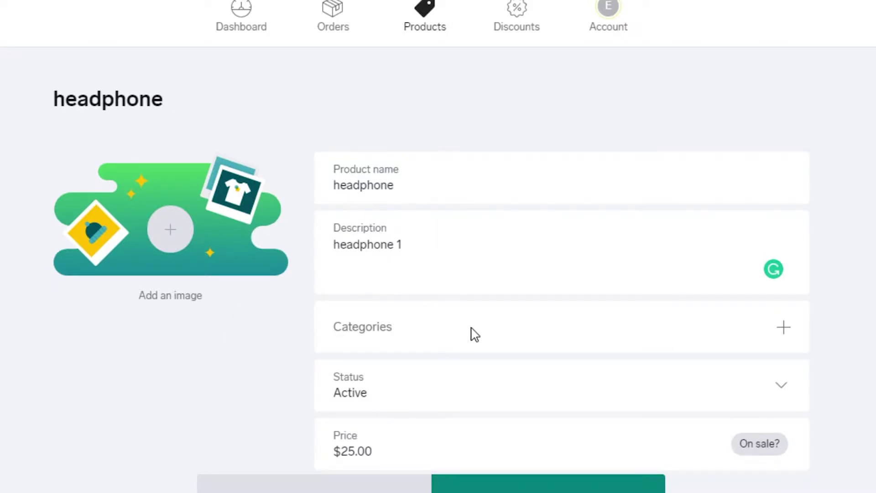
{"action": "scroll", "coordinate": [611, 129], "scroll_direction": "down", "scroll_amount": 6}
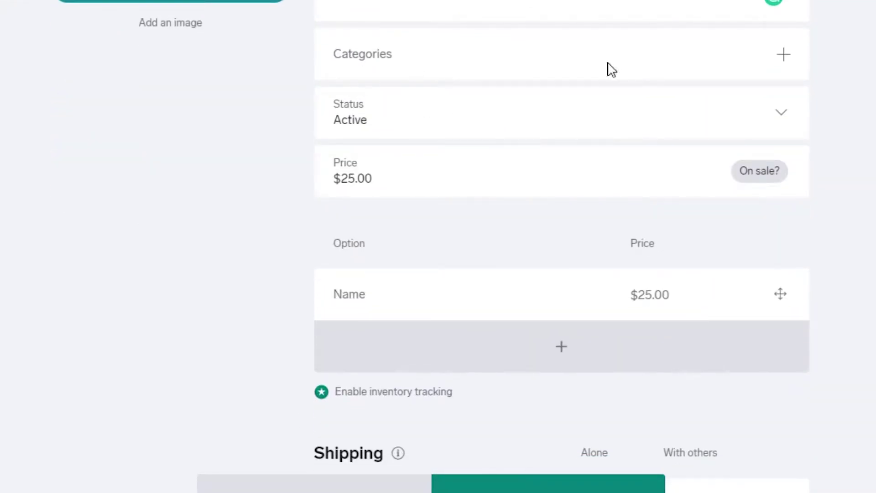
{"action": "left_click", "coordinate": [788, 61]}
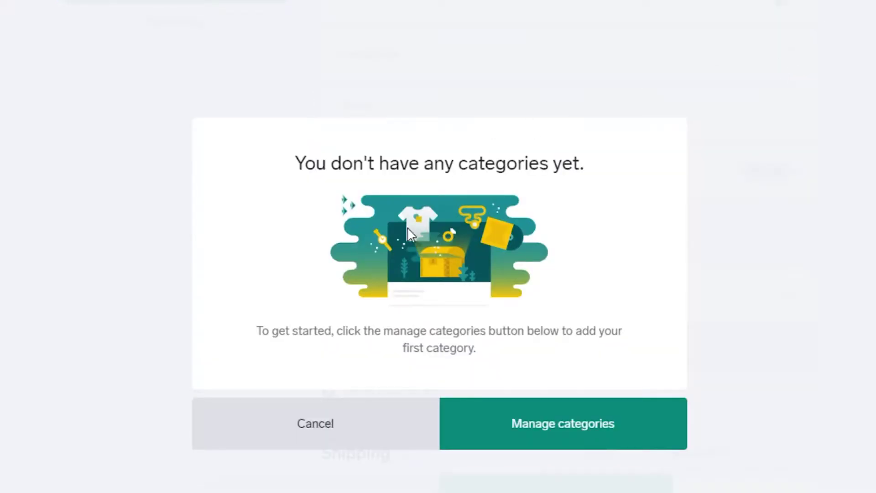
{"action": "left_click", "coordinate": [332, 431]}
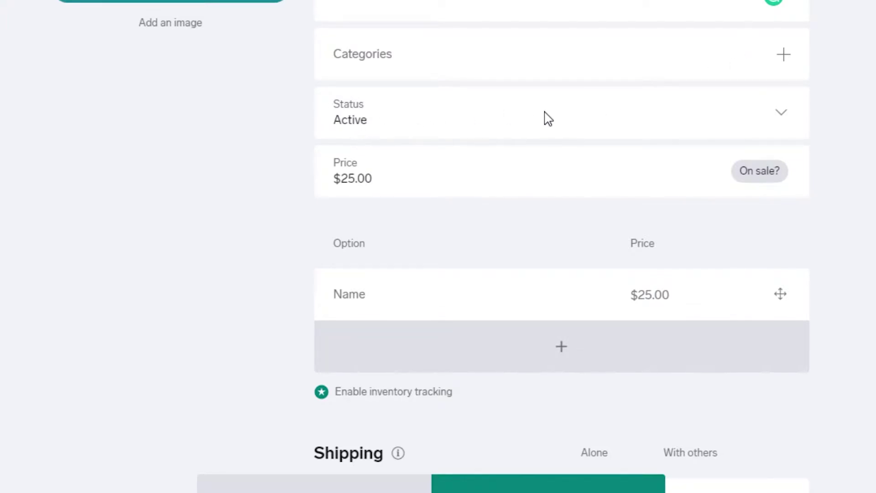
Step: Keep the headphone product Active and add a blank shipping country row below Australia
{"action": "left_click", "coordinate": [782, 121]}
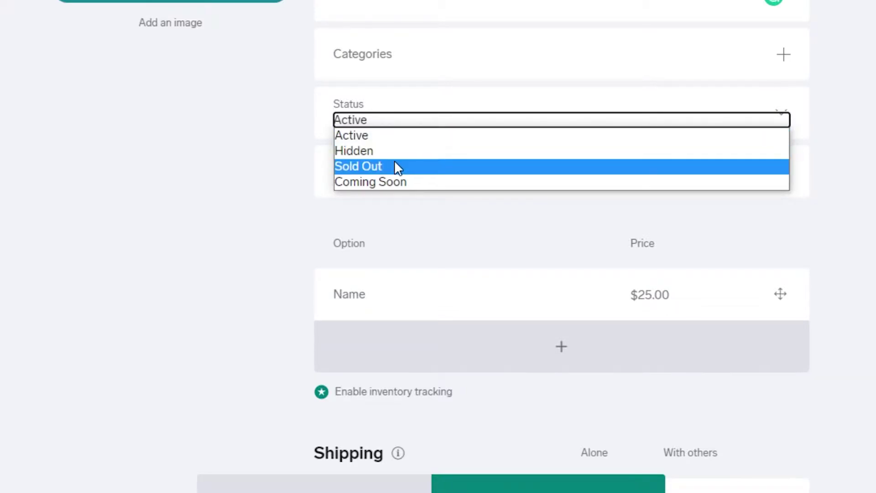
{"action": "left_click", "coordinate": [385, 136]}
{"action": "scroll", "coordinate": [522, 166], "scroll_direction": "down", "scroll_amount": 1}
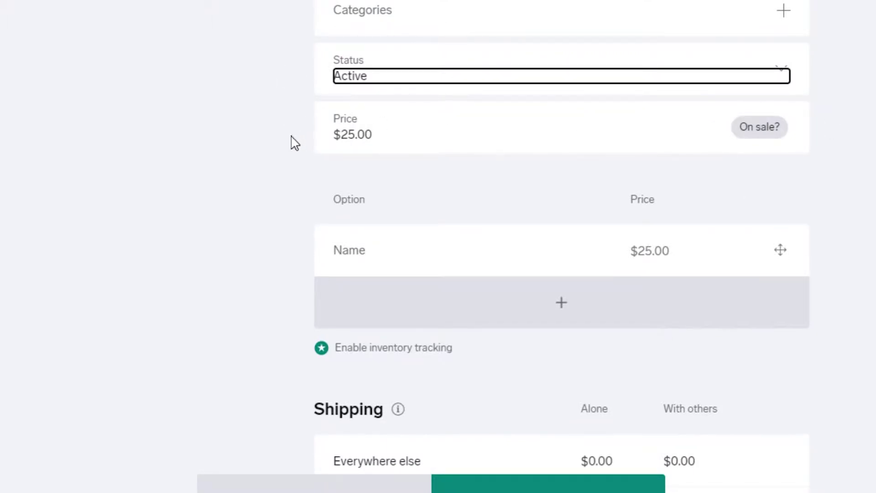
{"action": "scroll", "coordinate": [431, 332], "scroll_direction": "down", "scroll_amount": 3}
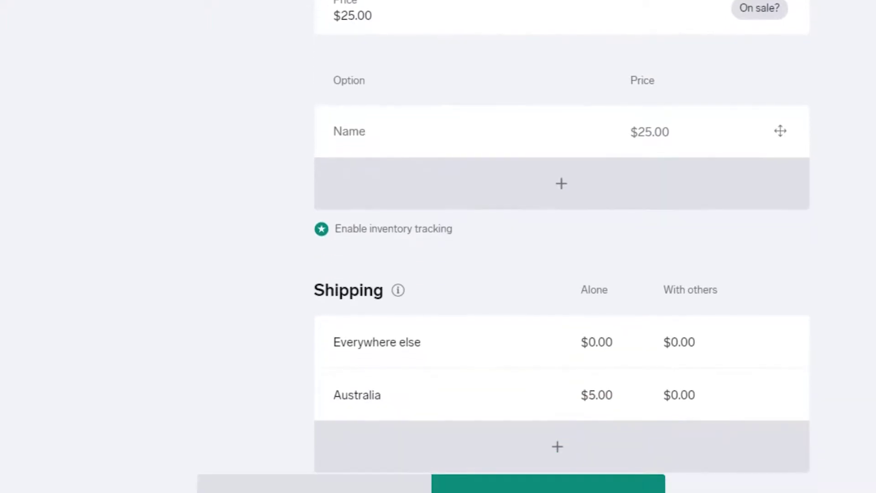
{"action": "scroll", "coordinate": [425, 204], "scroll_direction": "down", "scroll_amount": 2}
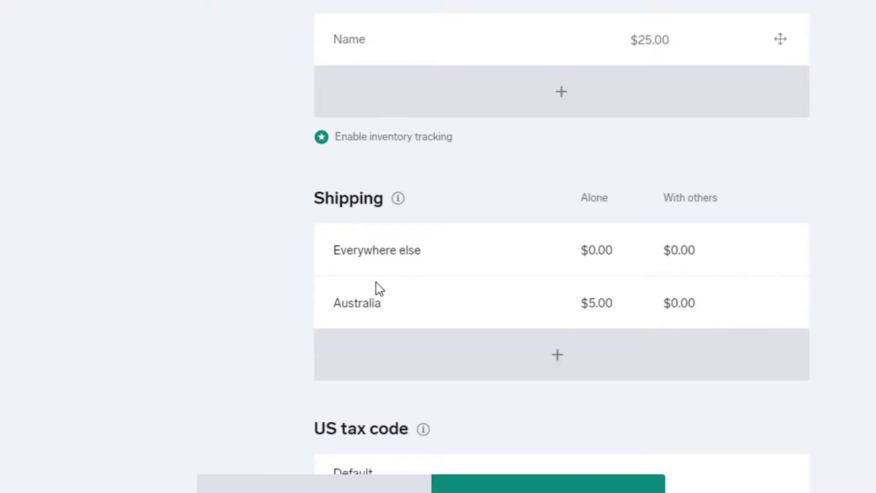
{"action": "left_click", "coordinate": [559, 355]}
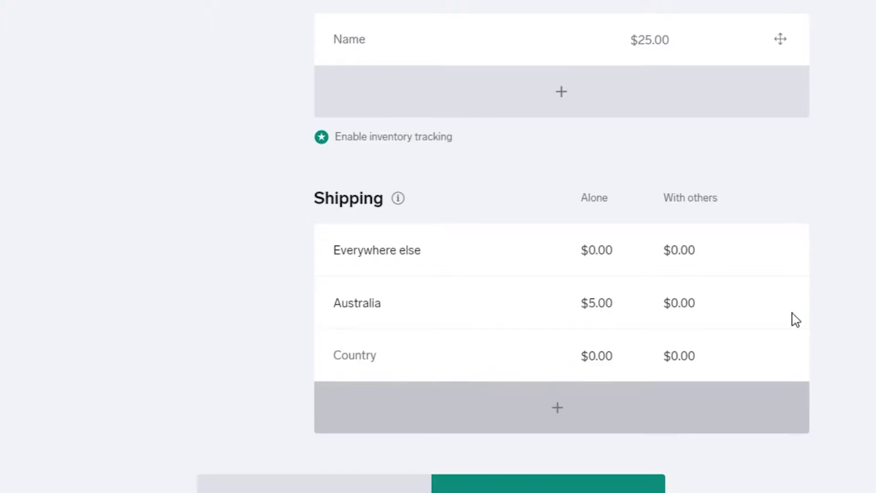
{"action": "scroll", "coordinate": [562, 246], "scroll_direction": "down", "scroll_amount": 3}
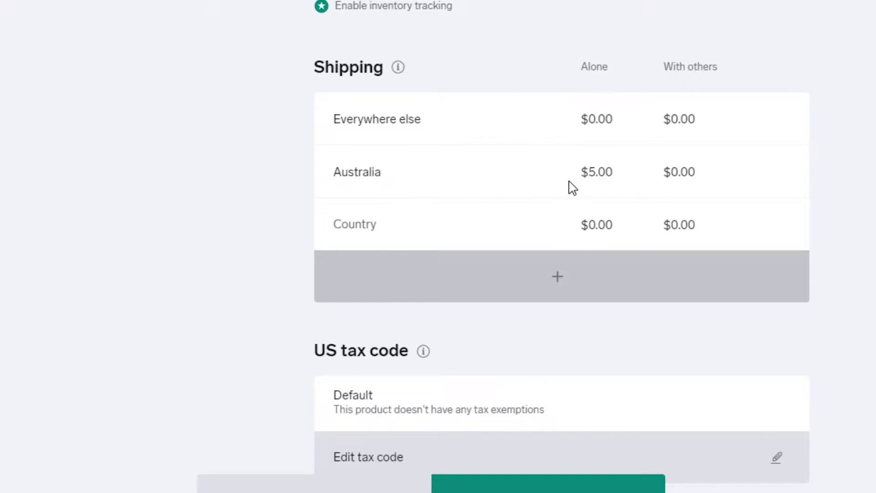
{"action": "scroll", "coordinate": [562, 246], "scroll_direction": "down", "scroll_amount": 4}
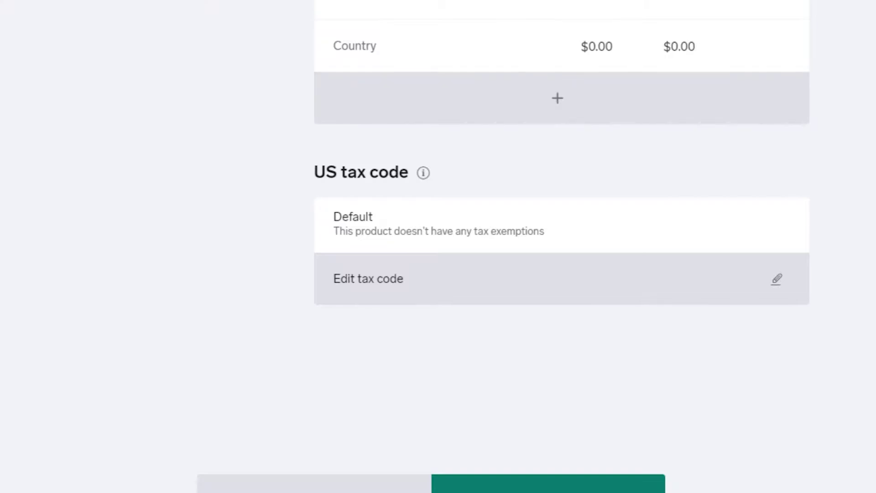
Step: Save the headphone product and attach the black headphones photo 'download (3)' as its image
{"action": "left_click", "coordinate": [547, 485]}
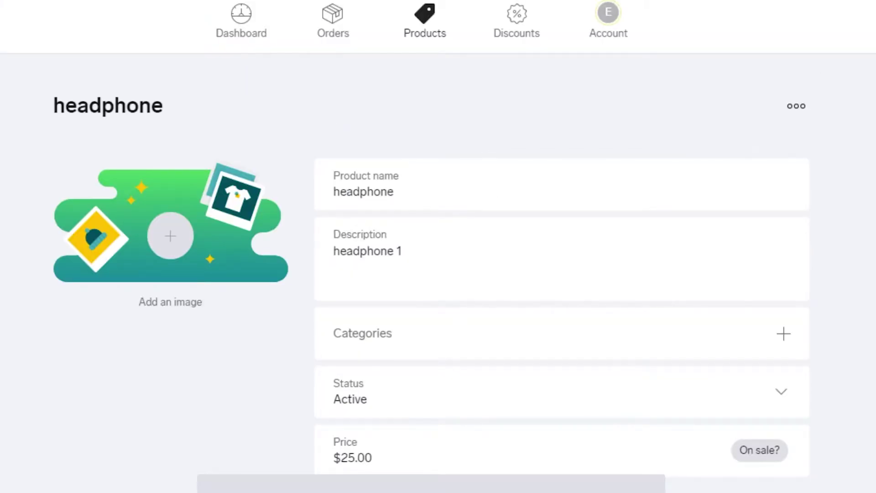
{"action": "scroll", "coordinate": [438, 246], "scroll_direction": "down", "scroll_amount": 20}
{"action": "scroll", "coordinate": [438, 246], "scroll_direction": "up", "scroll_amount": 15}
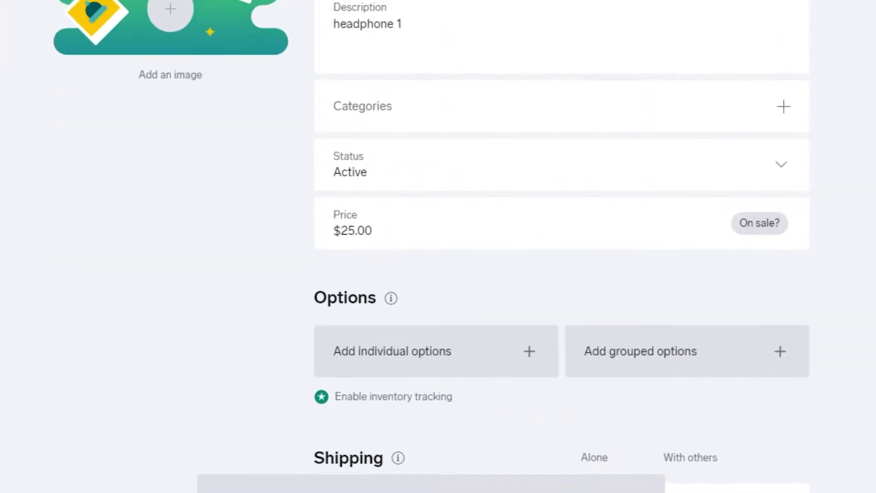
{"action": "scroll", "coordinate": [438, 247], "scroll_direction": "up", "scroll_amount": 4}
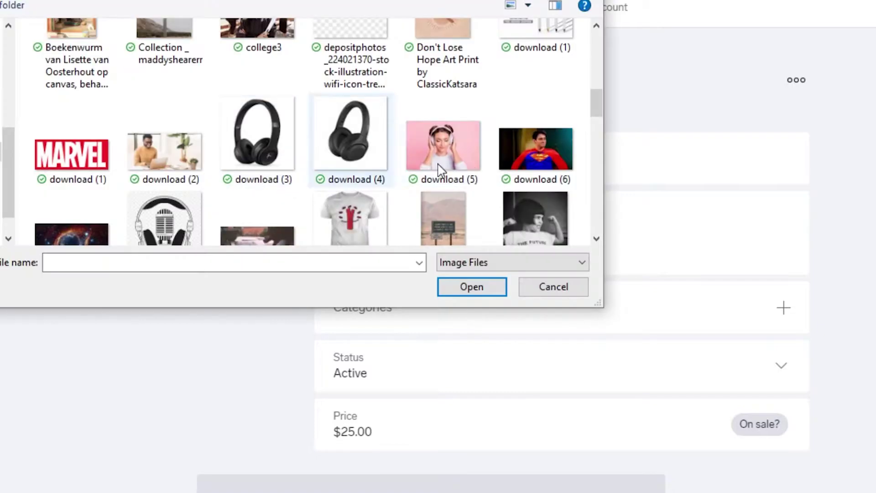
{"action": "left_click", "coordinate": [287, 133]}
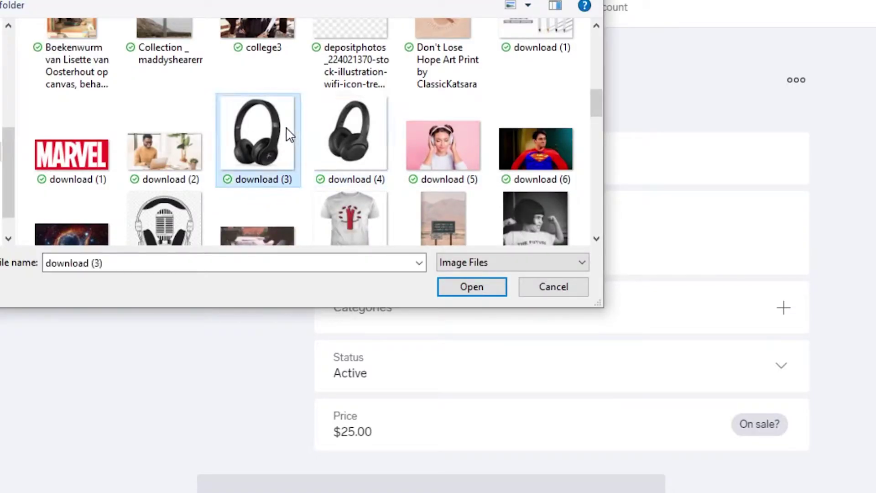
{"action": "left_click", "coordinate": [473, 287]}
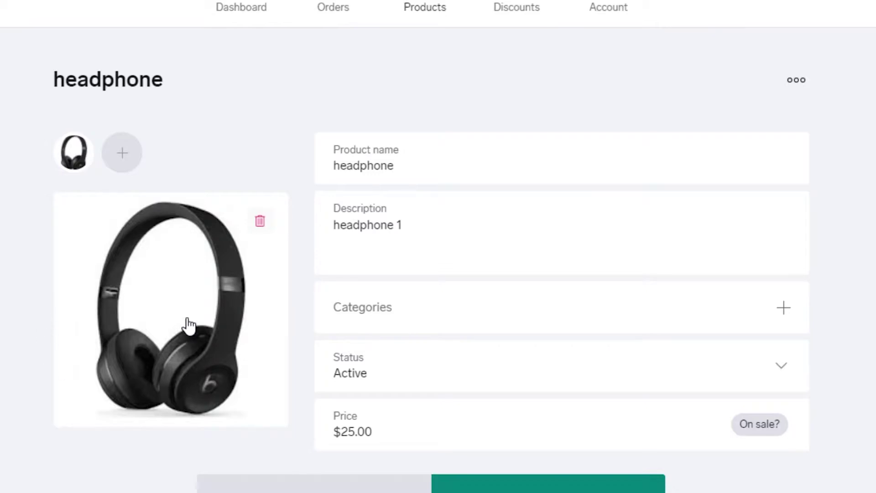
{"action": "scroll", "coordinate": [561, 247], "scroll_direction": "down", "scroll_amount": 10}
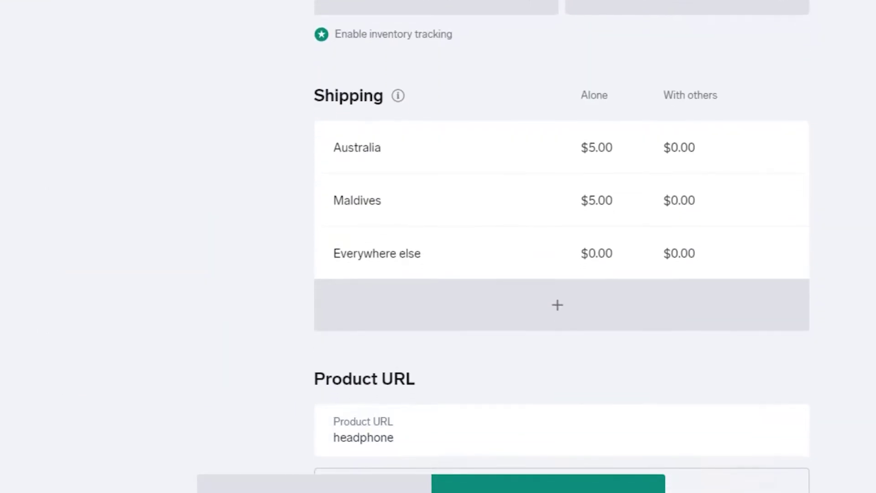
{"action": "scroll", "coordinate": [562, 247], "scroll_direction": "up", "scroll_amount": 5}
{"action": "left_click", "coordinate": [564, 482]}
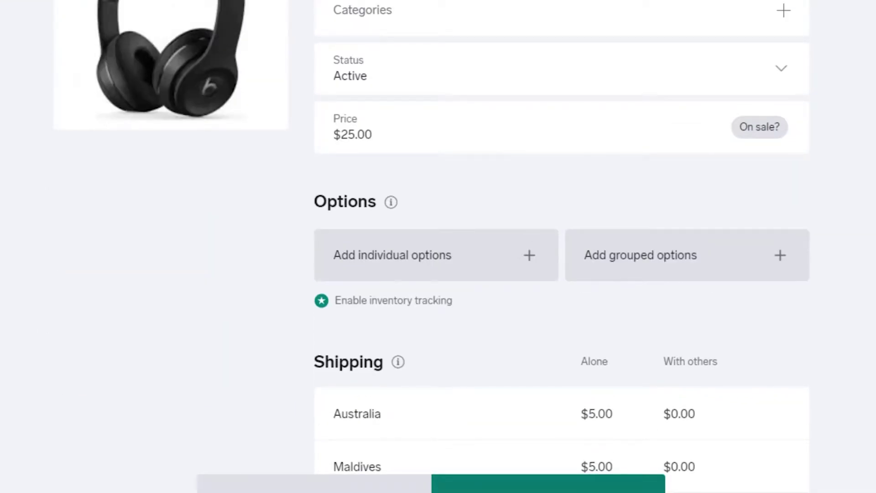
{"action": "scroll", "coordinate": [562, 246], "scroll_direction": "down", "scroll_amount": 10}
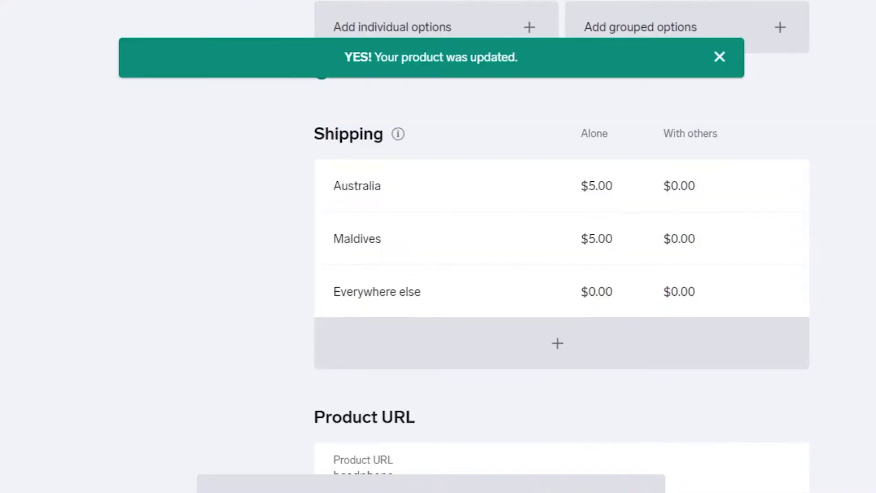
{"action": "scroll", "coordinate": [561, 246], "scroll_direction": "up", "scroll_amount": 15}
{"action": "scroll", "coordinate": [561, 246], "scroll_direction": "down", "scroll_amount": 8}
{"action": "scroll", "coordinate": [561, 247], "scroll_direction": "up", "scroll_amount": 10}
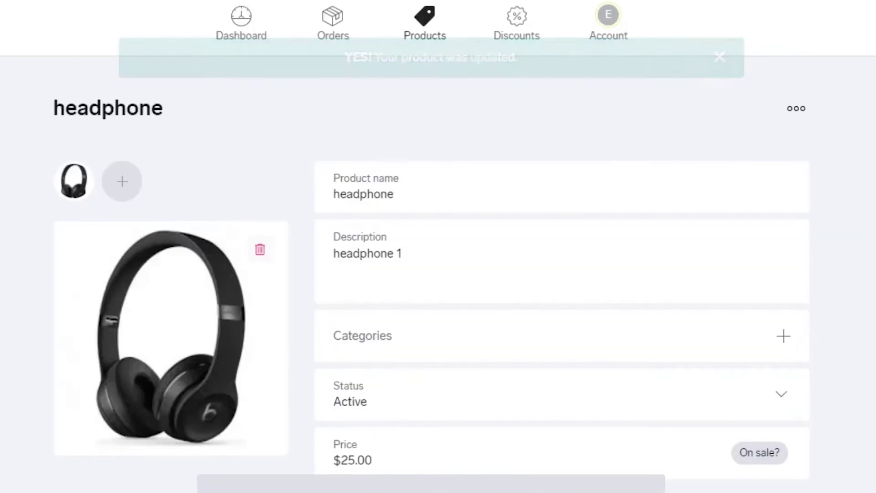
{"action": "scroll", "coordinate": [561, 246], "scroll_direction": "down", "scroll_amount": 3}
{"action": "scroll", "coordinate": [561, 247], "scroll_direction": "up", "scroll_amount": 3}
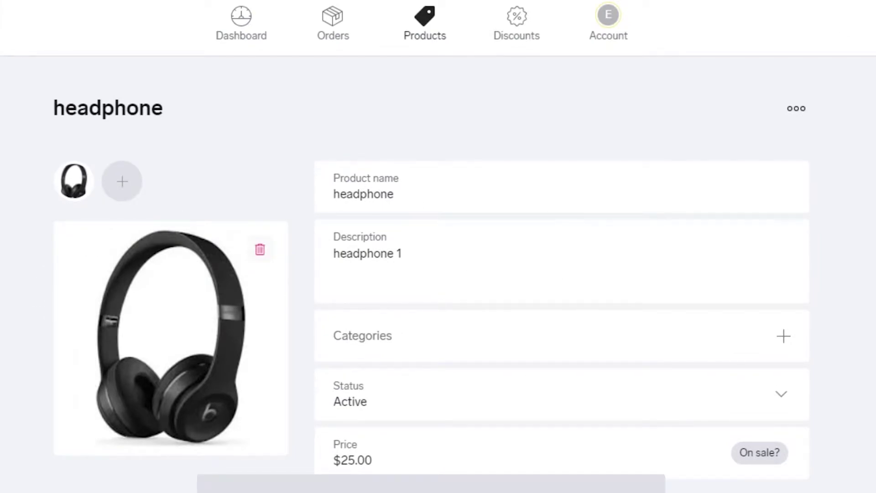
{"action": "scroll", "coordinate": [561, 246], "scroll_direction": "down", "scroll_amount": 10}
{"action": "scroll", "coordinate": [561, 247], "scroll_direction": "up", "scroll_amount": 8}
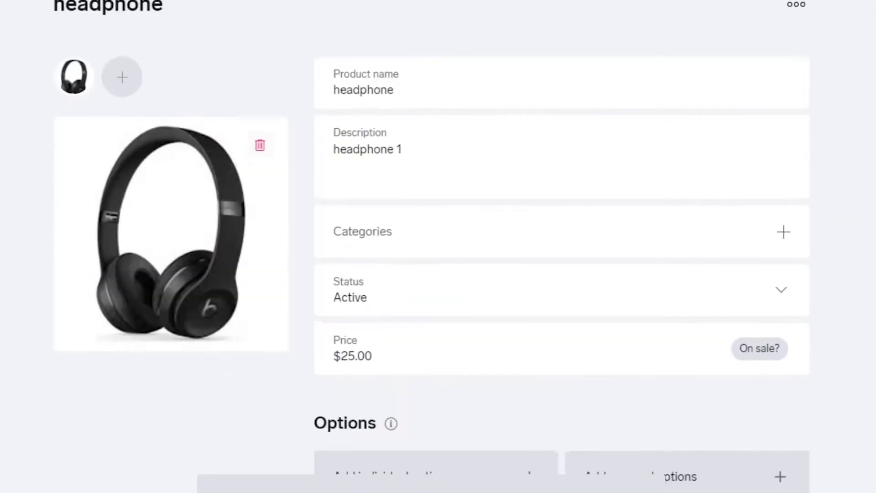
{"action": "scroll", "coordinate": [561, 247], "scroll_direction": "down", "scroll_amount": 10}
{"action": "scroll", "coordinate": [561, 246], "scroll_direction": "up", "scroll_amount": 2}
{"action": "scroll", "coordinate": [562, 246], "scroll_direction": "down", "scroll_amount": 5}
{"action": "scroll", "coordinate": [561, 246], "scroll_direction": "up", "scroll_amount": 12}
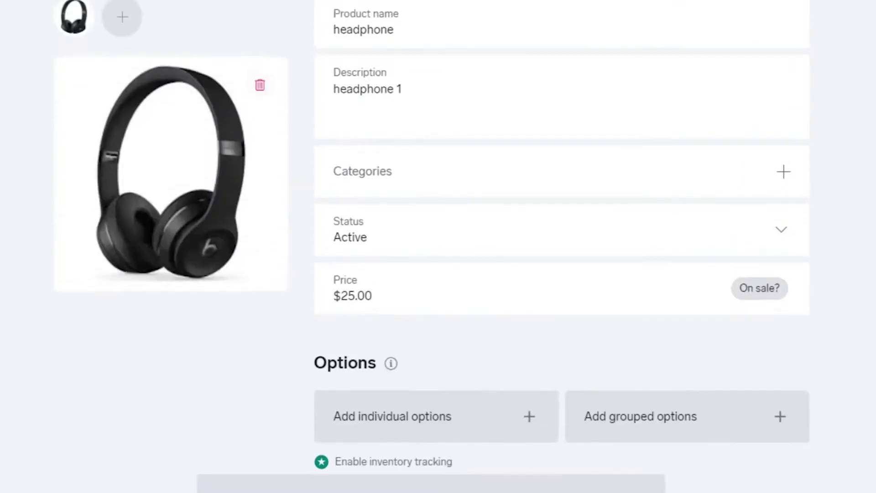
{"action": "scroll", "coordinate": [438, 247], "scroll_direction": "up", "scroll_amount": 3}
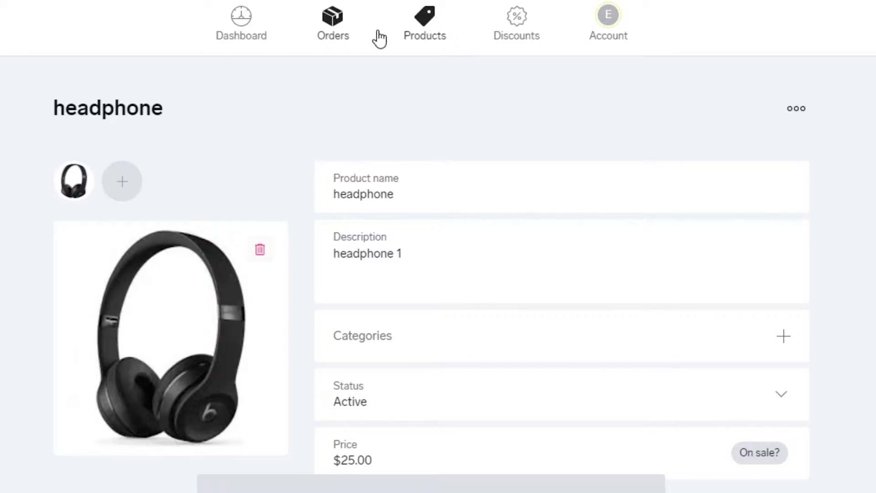
Step: Upload the Superman photo 'download (6)' as the ETSStore profile image on the account page
{"action": "left_click", "coordinate": [607, 18]}
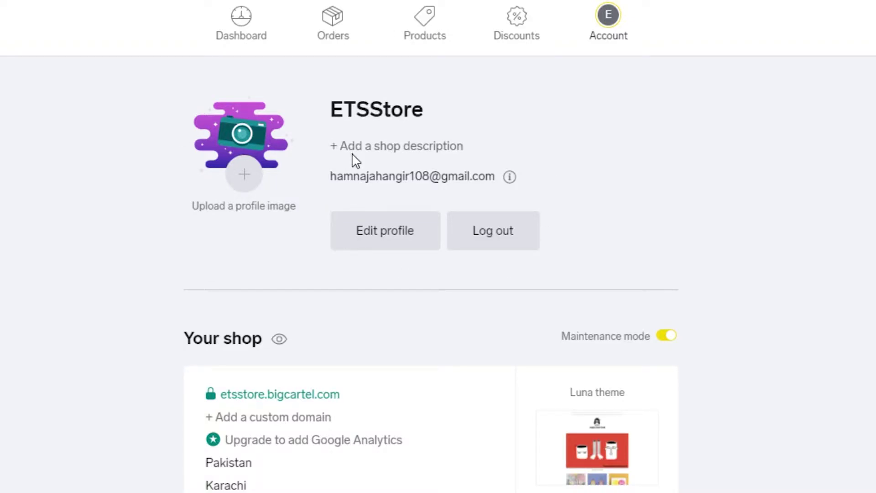
{"action": "left_click", "coordinate": [250, 187]}
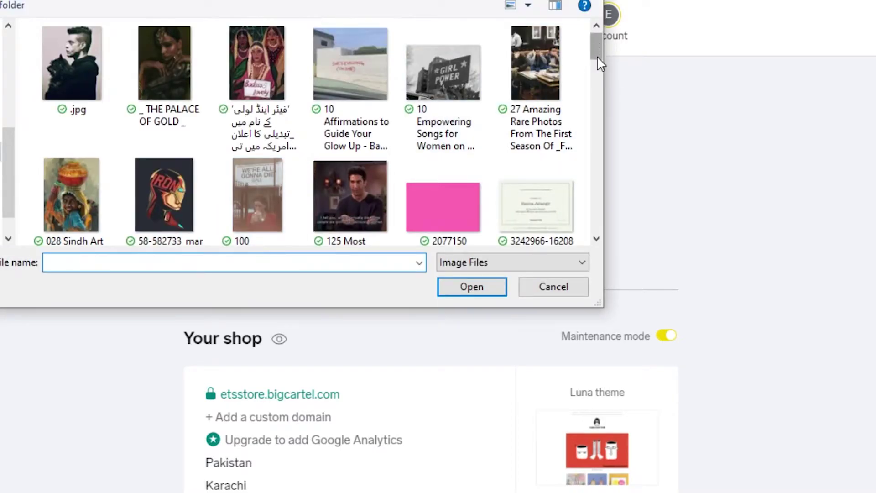
{"action": "left_click_drag", "start_coordinate": [597, 57], "coordinate": [601, 98]}
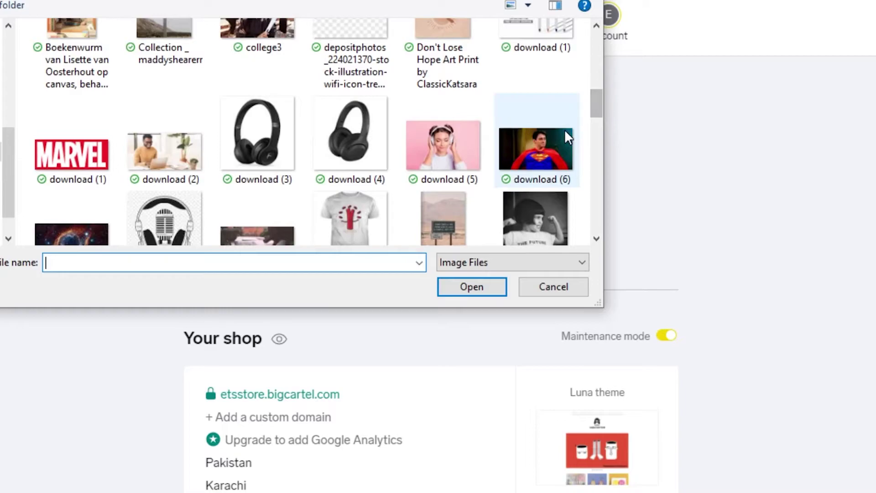
{"action": "double_click", "coordinate": [547, 144]}
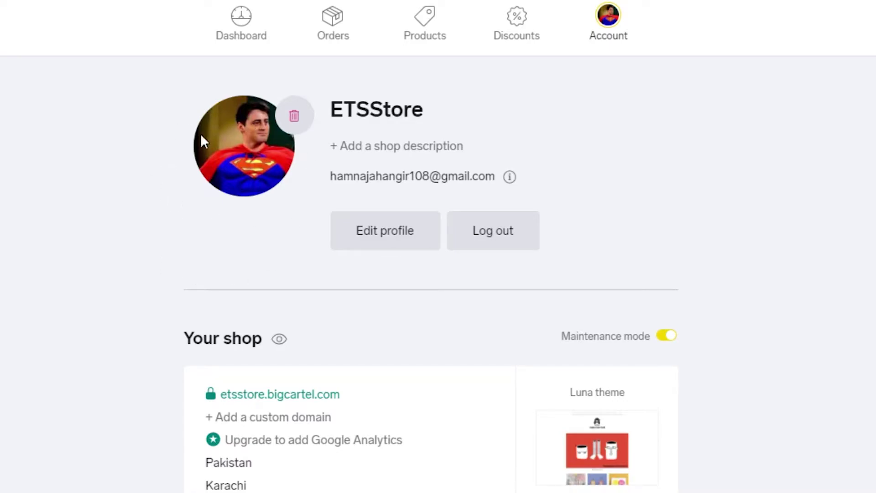
{"action": "scroll", "coordinate": [415, 160], "scroll_direction": "down", "scroll_amount": 9}
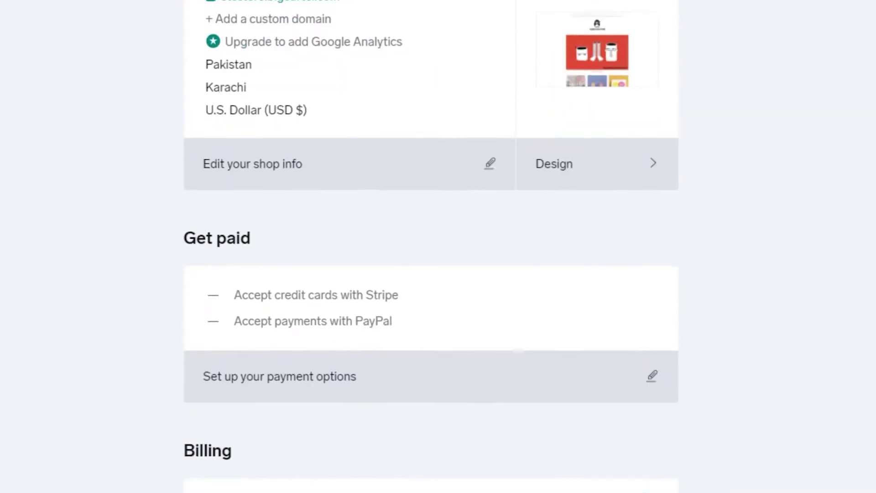
{"action": "scroll", "coordinate": [416, 160], "scroll_direction": "up", "scroll_amount": 4}
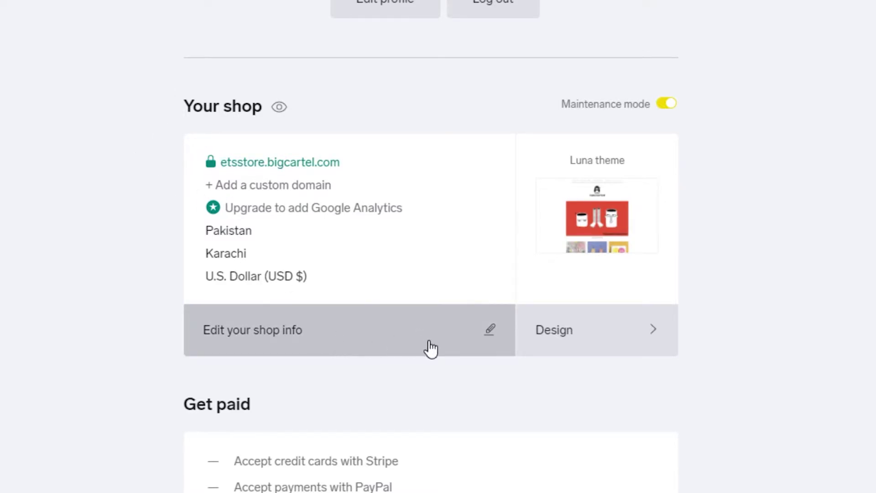
Step: Open the ETSStore design editor showing the current Luna theme
{"action": "left_click", "coordinate": [592, 329]}
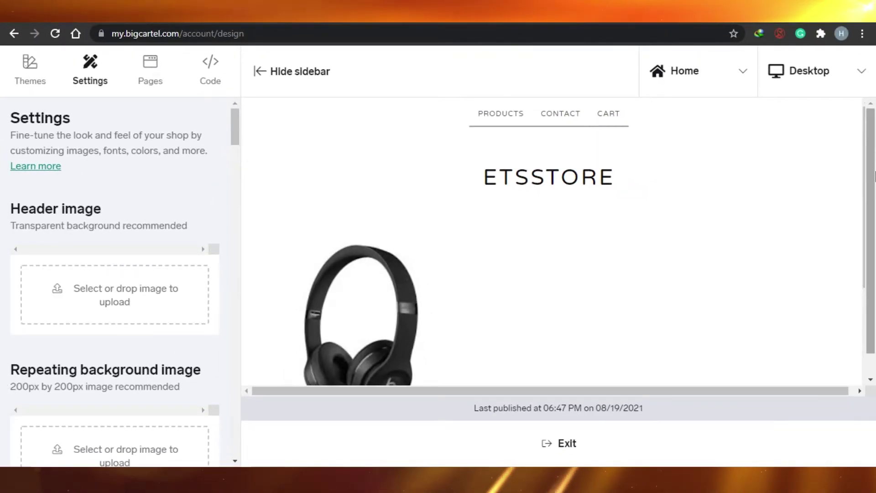
{"action": "scroll", "coordinate": [874, 198], "scroll_direction": "down", "scroll_amount": 1}
{"action": "scroll", "coordinate": [874, 198], "scroll_direction": "up", "scroll_amount": 1}
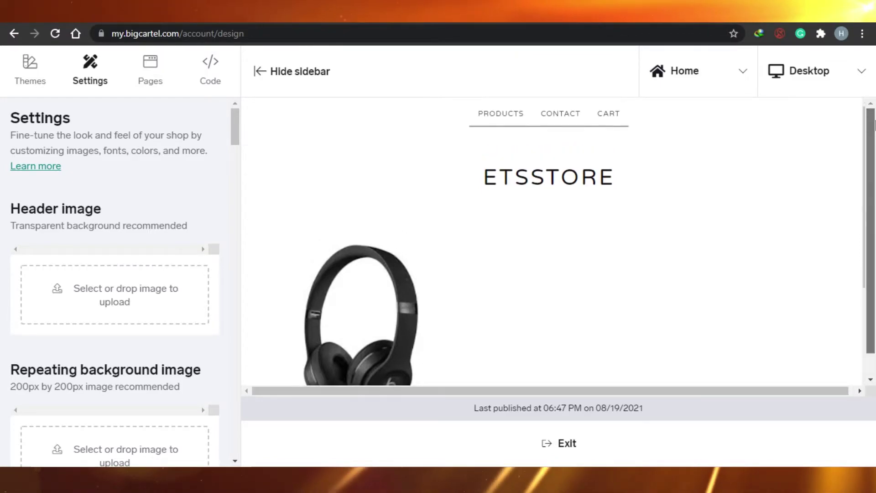
{"action": "scroll", "coordinate": [868, 303], "scroll_direction": "down", "scroll_amount": 1}
{"action": "scroll", "coordinate": [411, 170], "scroll_direction": "up", "scroll_amount": 1}
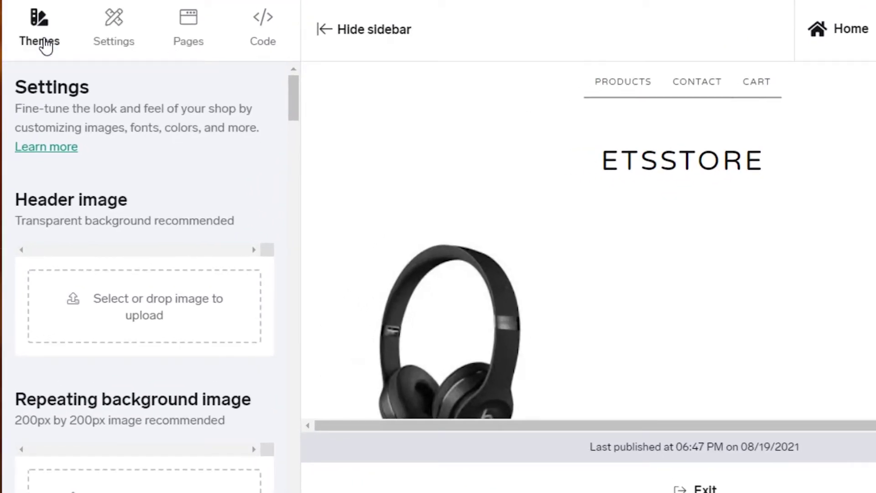
Step: Browse the Themes list and switch the store to the Netizen theme
{"action": "left_click", "coordinate": [45, 46]}
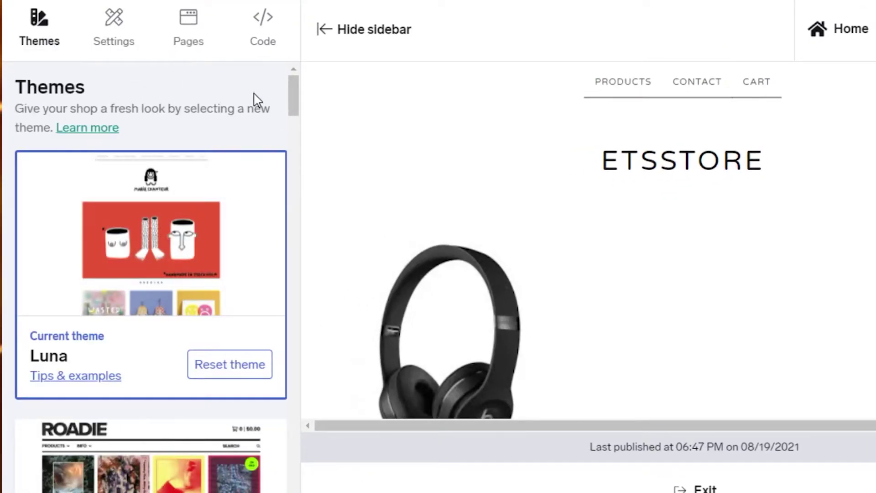
{"action": "scroll", "coordinate": [296, 137], "scroll_direction": "down", "scroll_amount": 3}
{"action": "left_click_drag", "start_coordinate": [297, 146], "coordinate": [293, 310]}
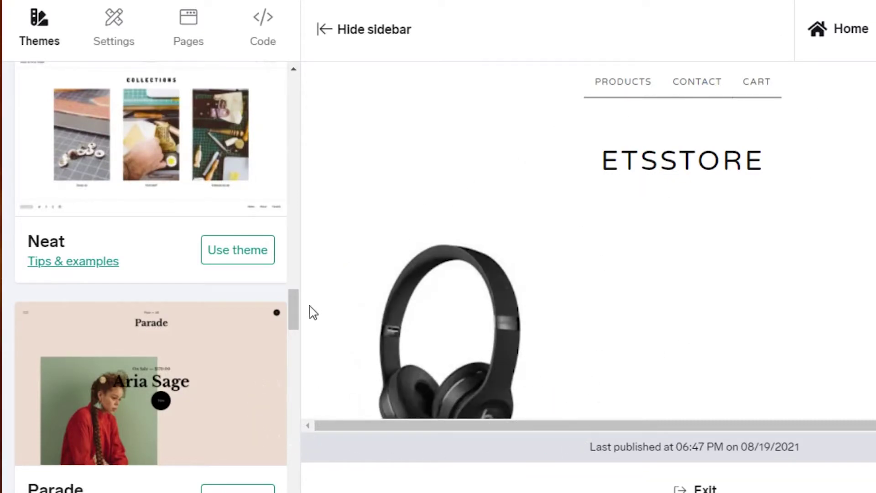
{"action": "left_click_drag", "start_coordinate": [298, 319], "coordinate": [301, 175]}
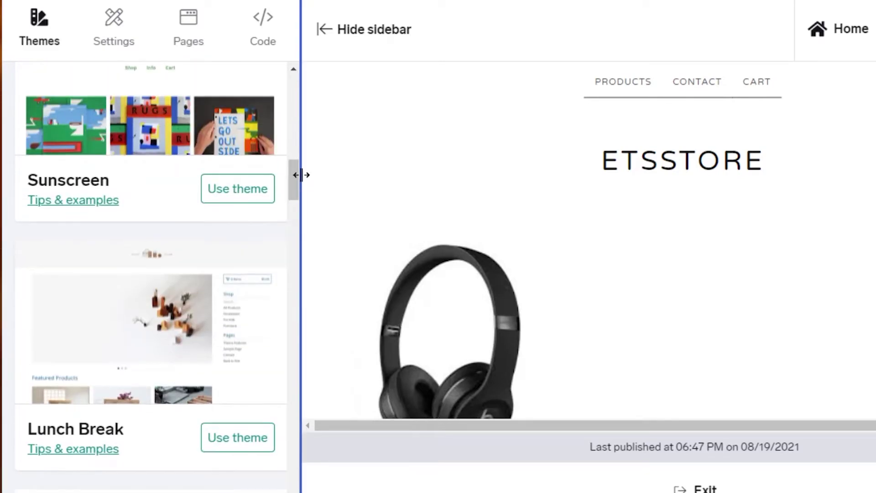
{"action": "scroll", "coordinate": [137, 219], "scroll_direction": "down", "scroll_amount": 10}
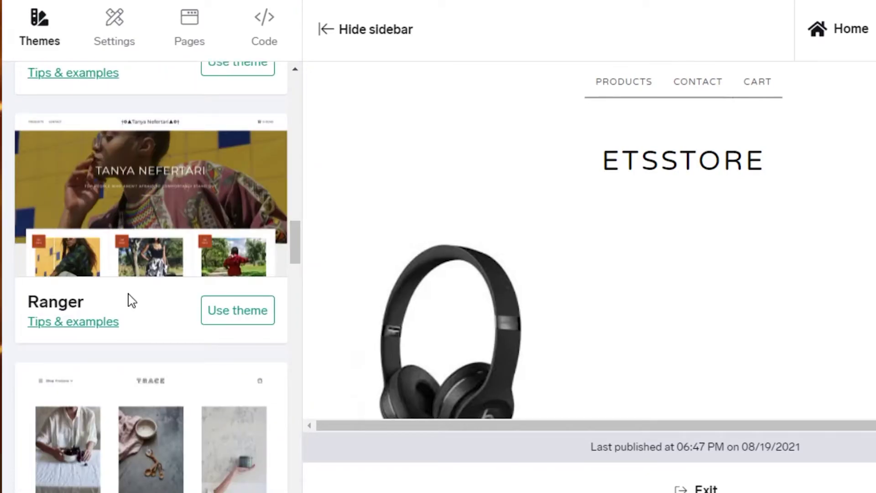
{"action": "left_click", "coordinate": [230, 314]}
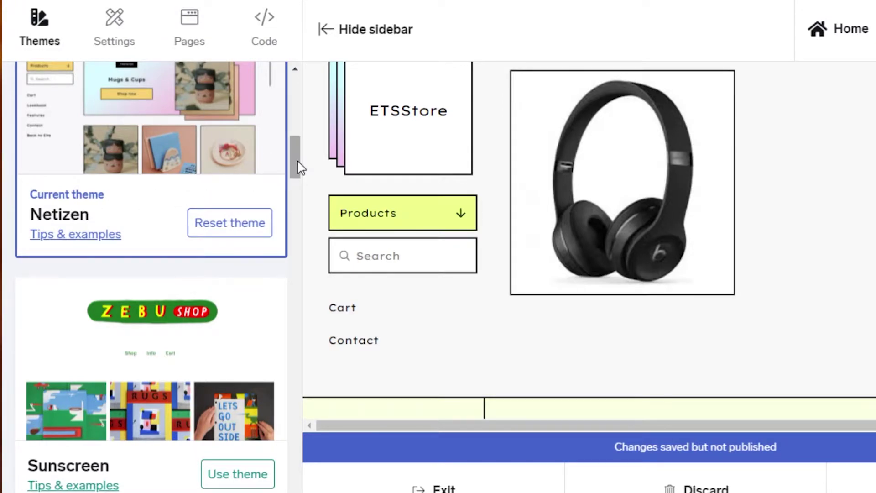
{"action": "left_click_drag", "start_coordinate": [297, 164], "coordinate": [292, 128]}
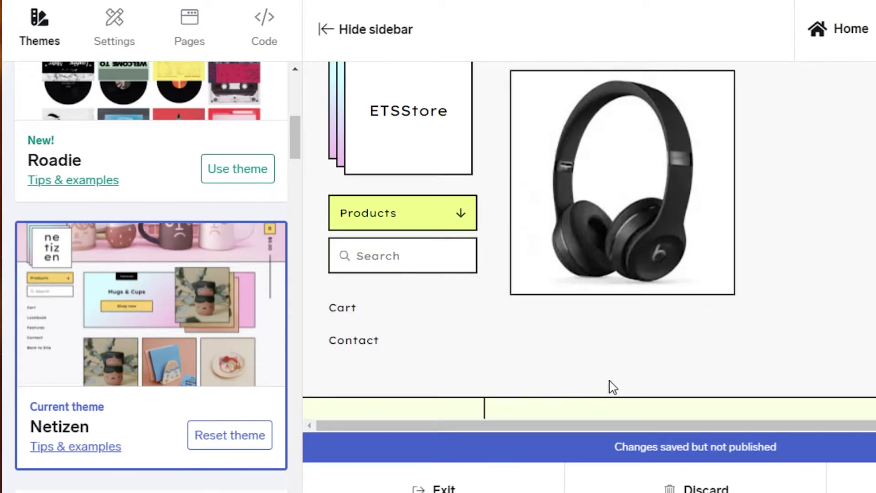
{"action": "scroll", "coordinate": [623, 196], "scroll_direction": "up", "scroll_amount": 1}
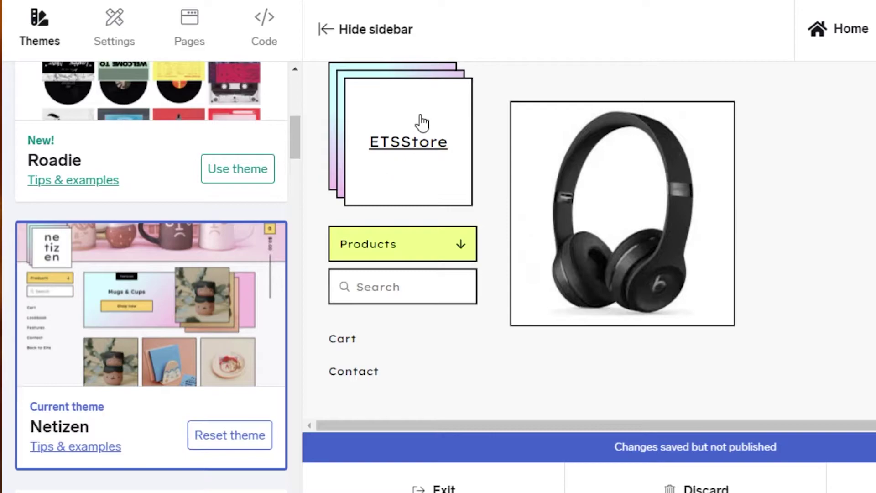
{"action": "left_click", "coordinate": [411, 172]}
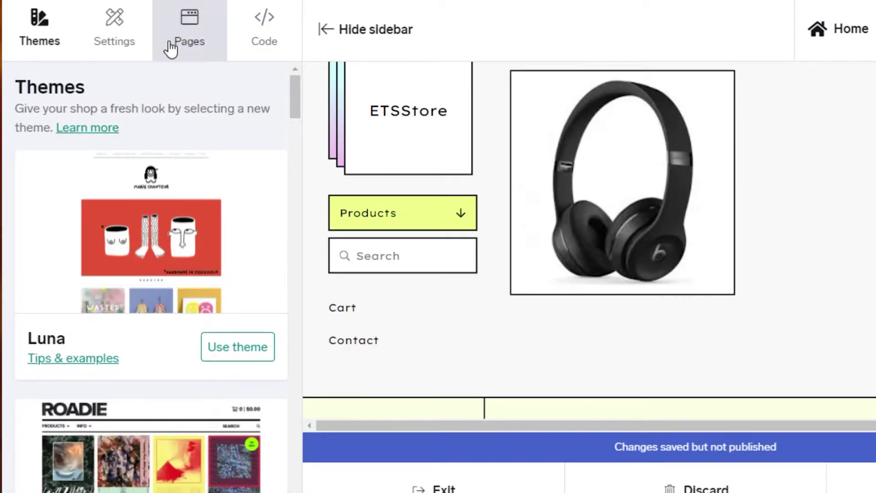
Step: Upload the pink headphones photo 'download (5)' as the home page welcome image in Settings
{"action": "left_click", "coordinate": [112, 47]}
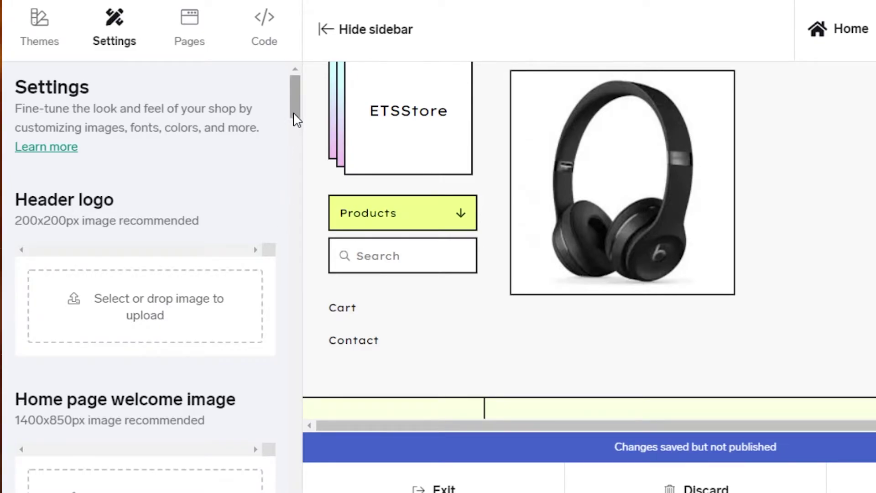
{"action": "left_click_drag", "start_coordinate": [294, 115], "coordinate": [297, 129]}
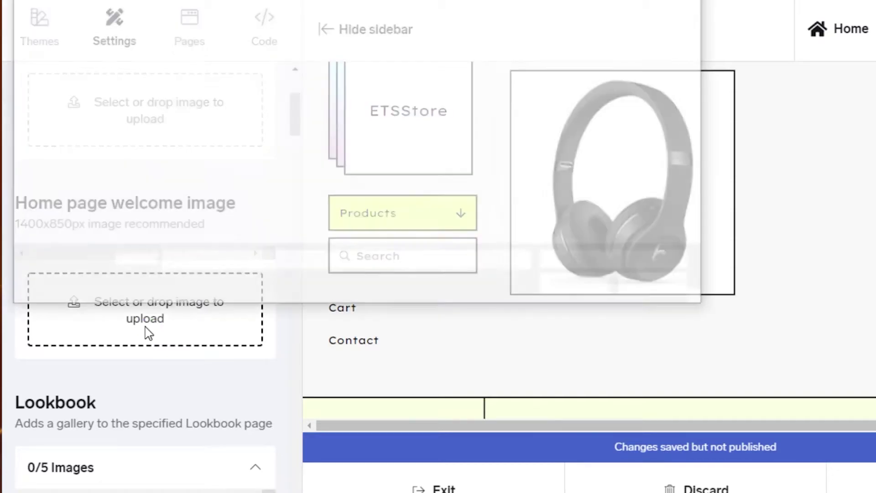
{"action": "left_click_drag", "start_coordinate": [698, 59], "coordinate": [703, 125]}
{"action": "left_click", "coordinate": [560, 134]}
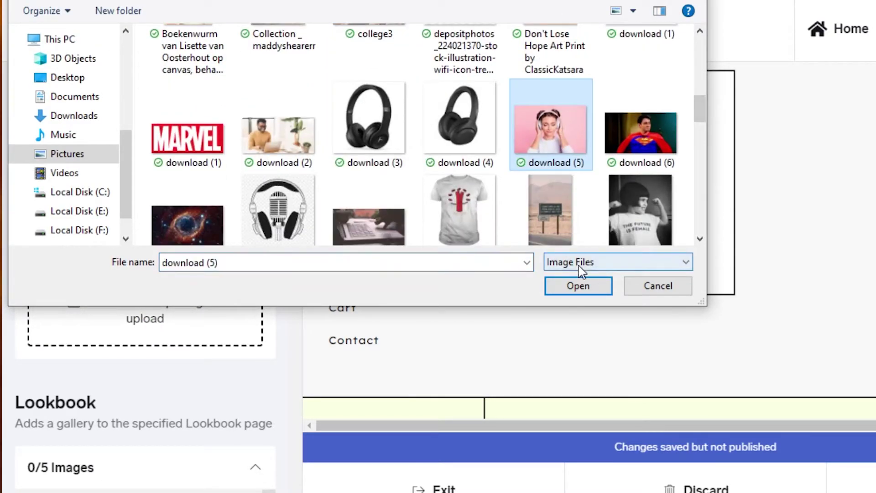
{"action": "left_click", "coordinate": [589, 290]}
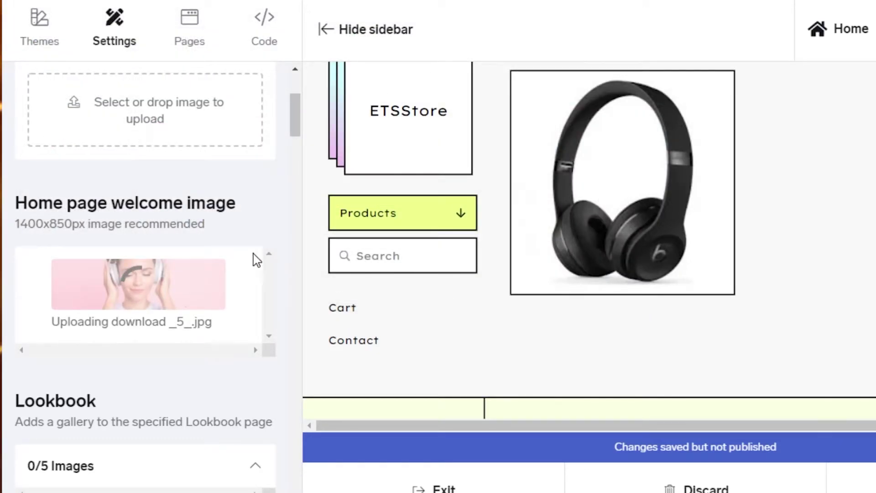
{"action": "left_click_drag", "start_coordinate": [294, 129], "coordinate": [260, 182]}
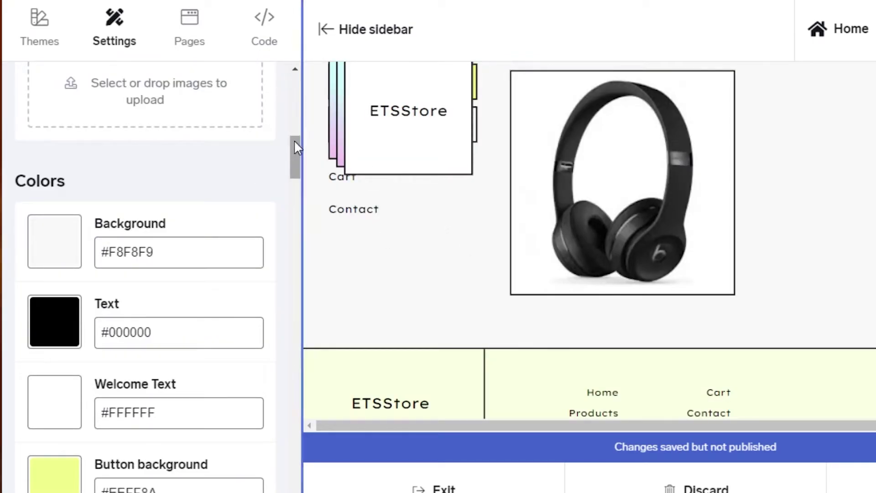
Step: Change the Background colour to purple #762F84
{"action": "mouse_move", "coordinate": [297, 157]}
{"action": "left_mouse_down"}
{"action": "mouse_move", "coordinate": [297, 68]}
{"action": "mouse_move", "coordinate": [295, 238]}
{"action": "mouse_move", "coordinate": [297, 122]}
{"action": "mouse_move", "coordinate": [297, 172]}
{"action": "mouse_move", "coordinate": [299, 165]}
{"action": "left_mouse_up"}
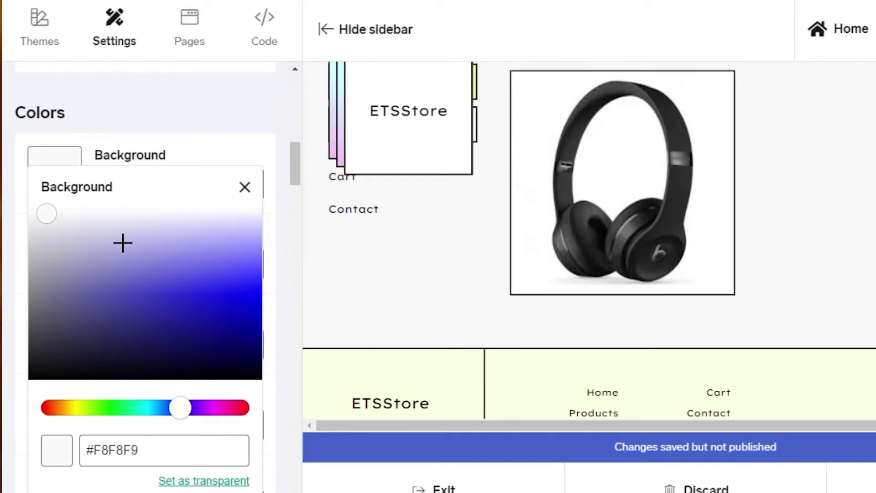
{"action": "left_click", "coordinate": [49, 215]}
{"action": "left_click_drag", "start_coordinate": [62, 226], "coordinate": [139, 320]}
{"action": "left_click_drag", "start_coordinate": [180, 408], "coordinate": [217, 418]}
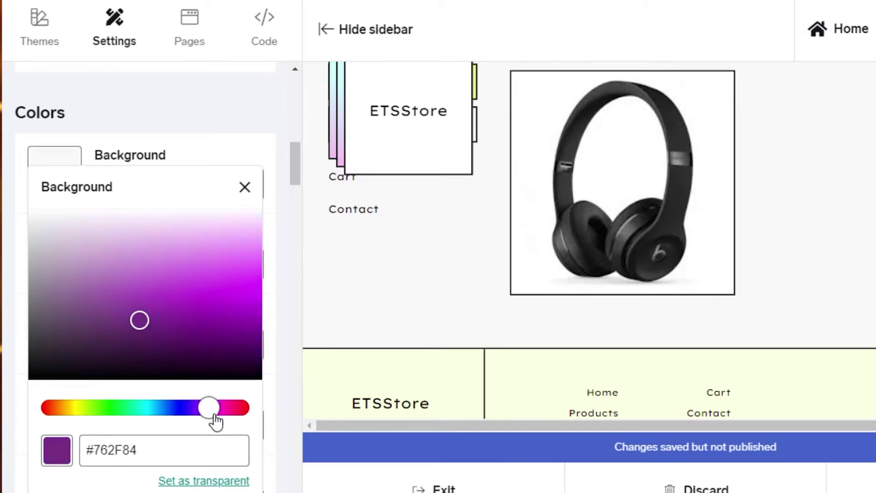
{"action": "left_click_drag", "start_coordinate": [295, 164], "coordinate": [295, 211]}
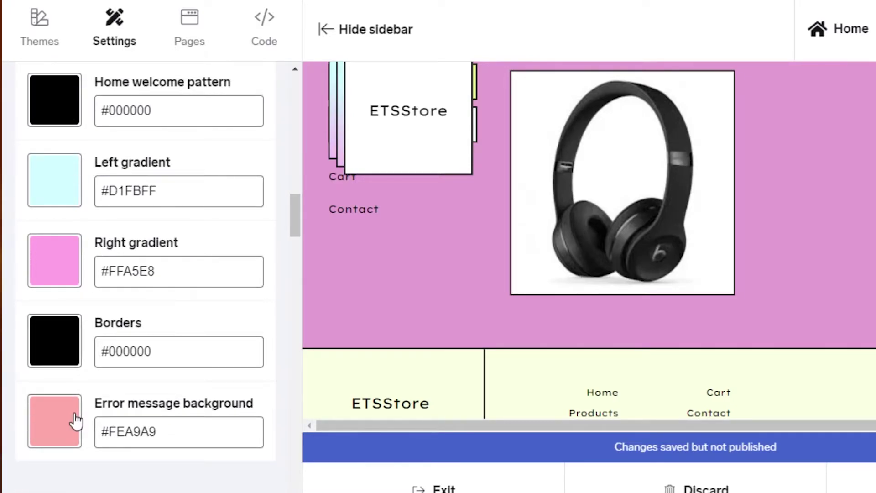
Step: Change the Error message background colour from pink #FEA9A9 to deep red #660E0E
{"action": "left_click", "coordinate": [63, 434]}
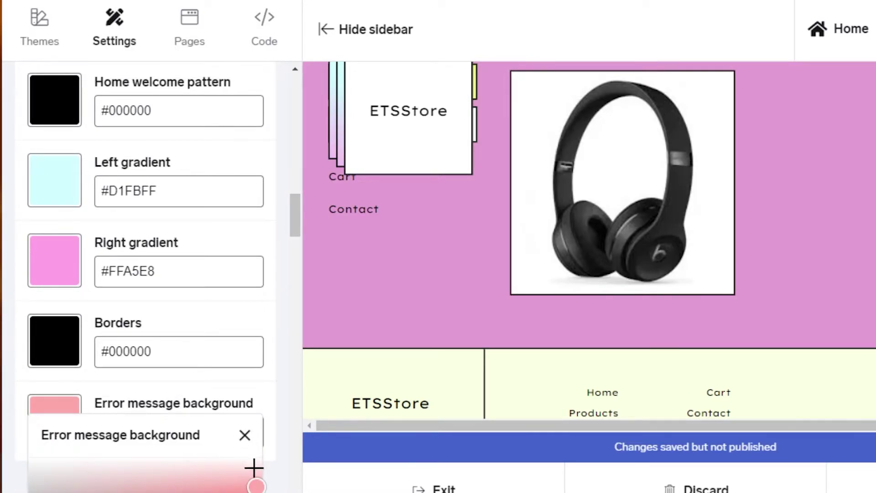
{"action": "left_click_drag", "start_coordinate": [291, 212], "coordinate": [295, 237]}
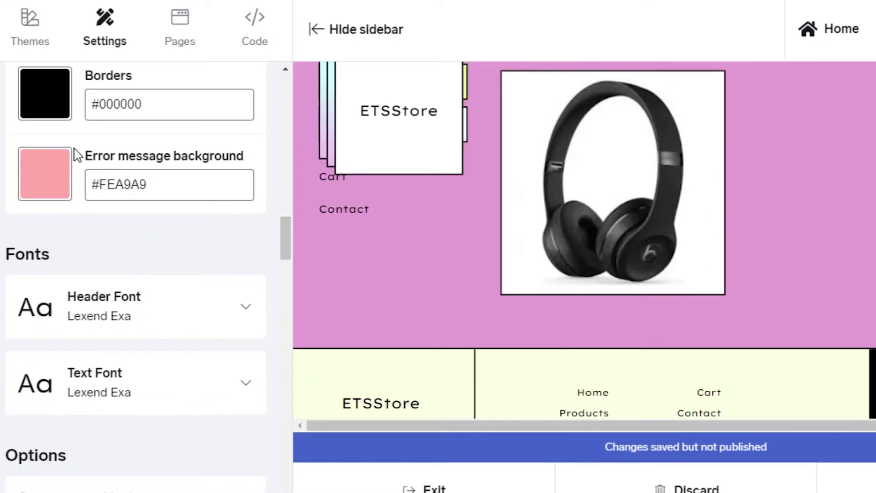
{"action": "left_click", "coordinate": [56, 182]}
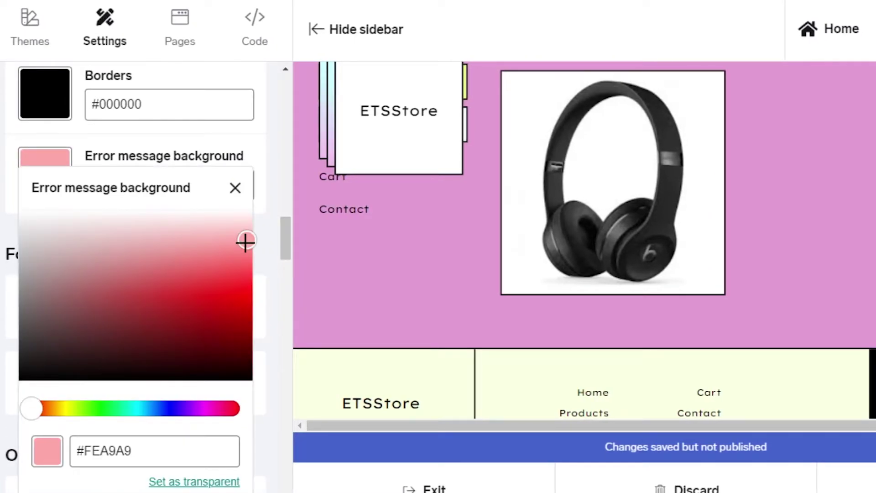
{"action": "left_click_drag", "start_coordinate": [245, 242], "coordinate": [196, 341]}
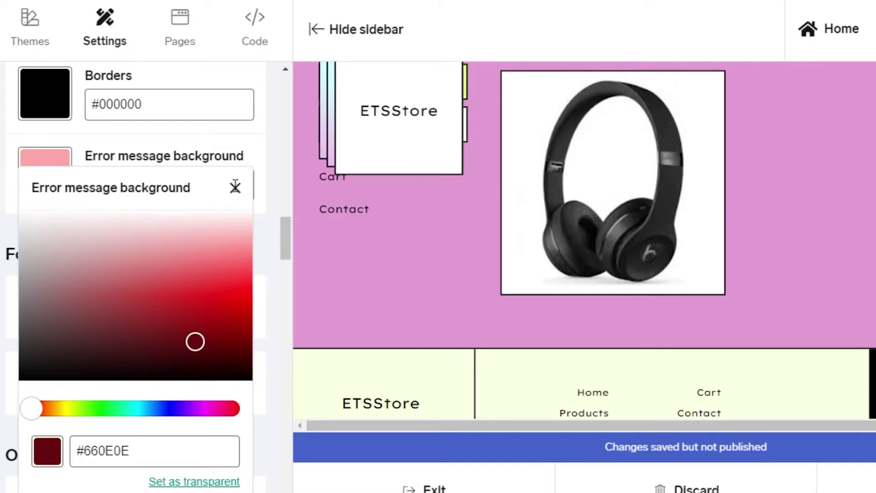
{"action": "left_click", "coordinate": [235, 186]}
{"action": "mouse_move", "coordinate": [285, 241]}
{"action": "left_mouse_down"}
{"action": "mouse_move", "coordinate": [287, 263]}
{"action": "mouse_move", "coordinate": [286, 198]}
{"action": "mouse_move", "coordinate": [288, 244]}
{"action": "left_mouse_up"}
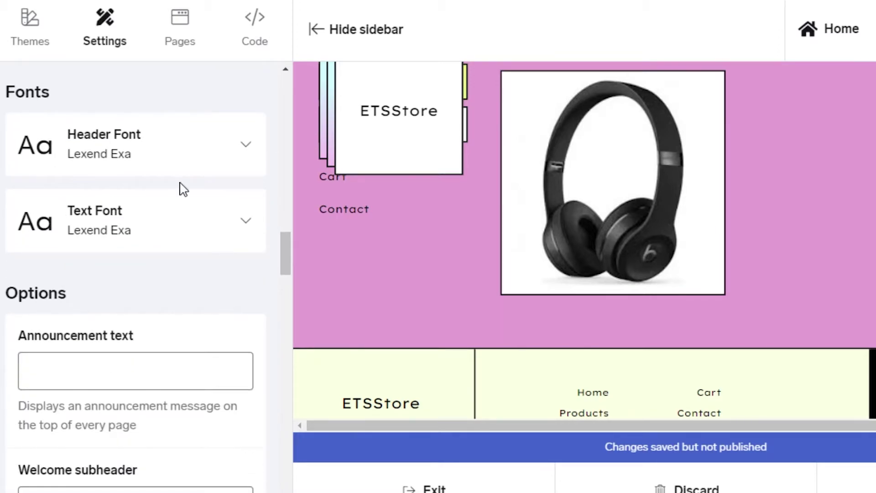
Step: Set the Header Font to Amaranth instead of Lexend Exa, then review the Options settings
{"action": "left_click", "coordinate": [246, 144]}
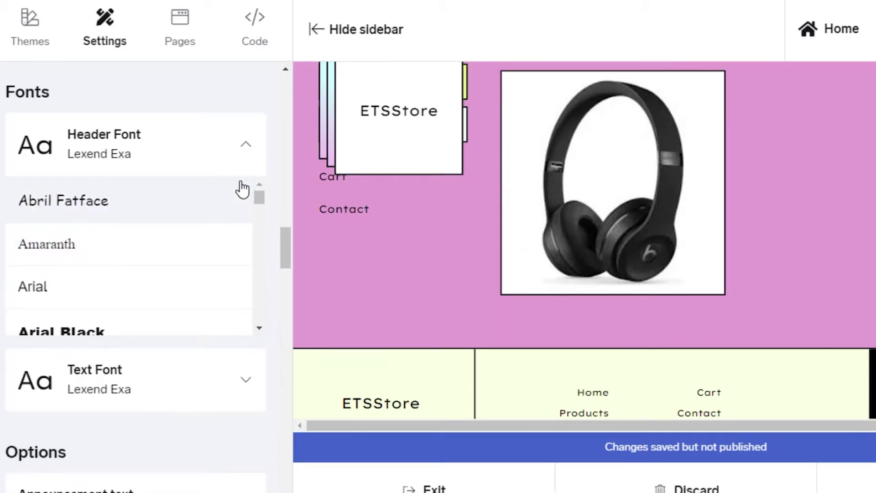
{"action": "left_click", "coordinate": [125, 247]}
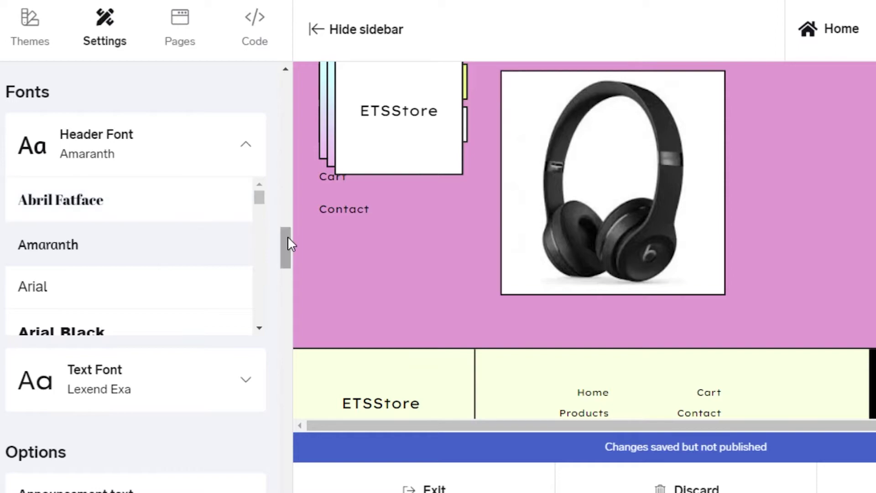
{"action": "left_click_drag", "start_coordinate": [288, 242], "coordinate": [293, 276]}
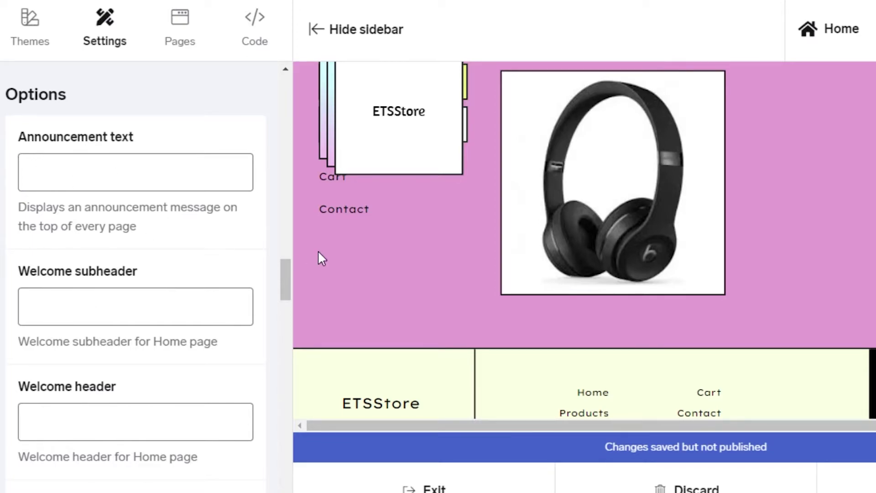
{"action": "left_click_drag", "start_coordinate": [283, 278], "coordinate": [284, 323]}
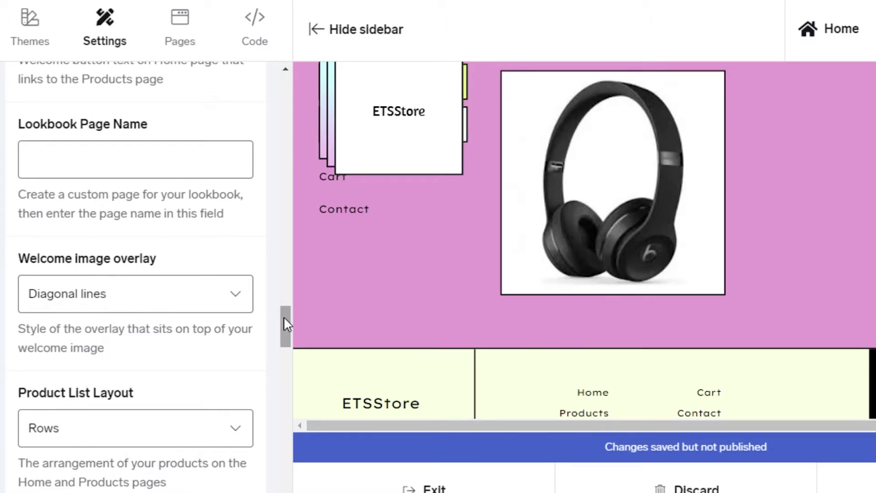
{"action": "left_click_drag", "start_coordinate": [286, 324], "coordinate": [283, 469]}
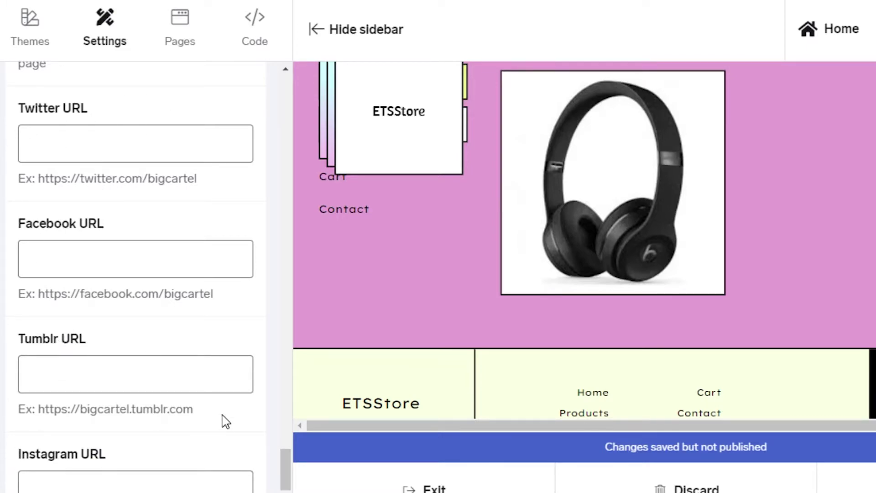
{"action": "left_click_drag", "start_coordinate": [285, 470], "coordinate": [289, 106]}
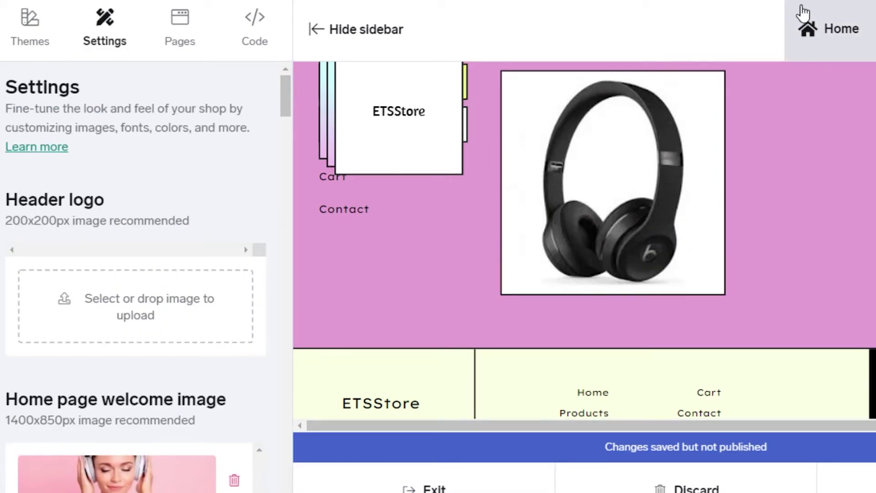
Step: Preview the store's Home page and then its Product page
{"action": "left_click", "coordinate": [803, 36]}
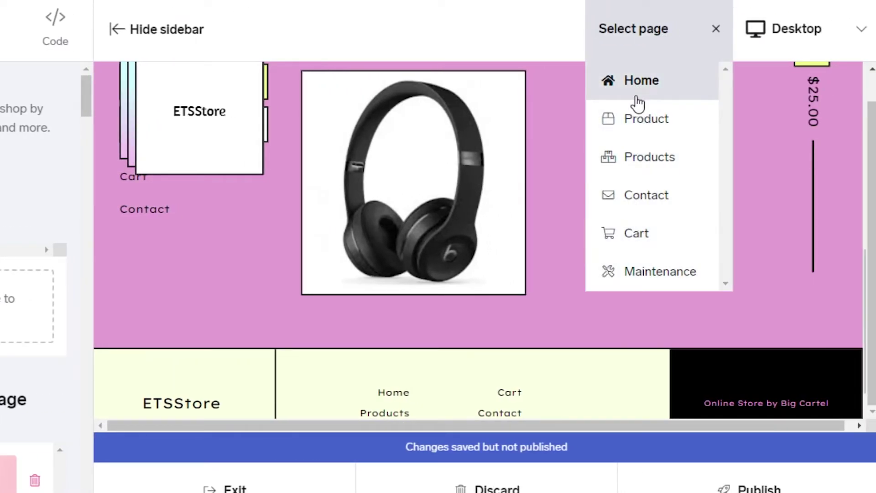
{"action": "left_click", "coordinate": [632, 87]}
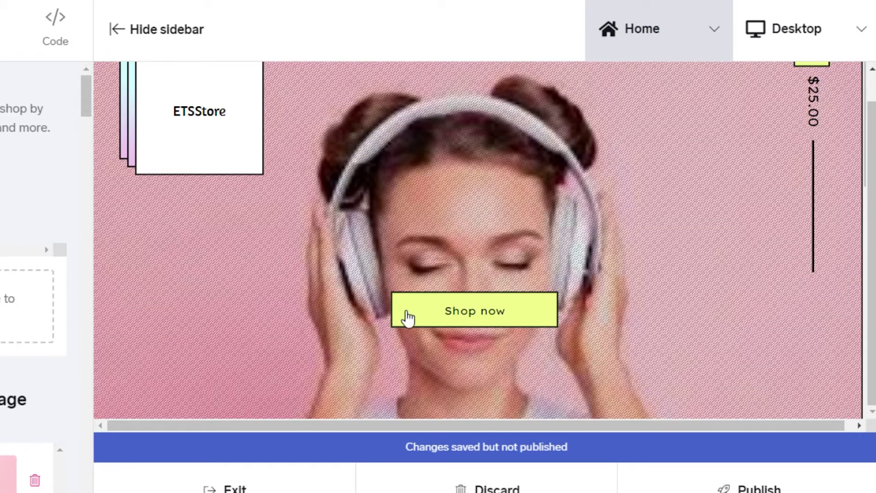
{"action": "left_click", "coordinate": [401, 310]}
{"action": "scroll", "coordinate": [377, 157], "scroll_direction": "up", "scroll_amount": 1}
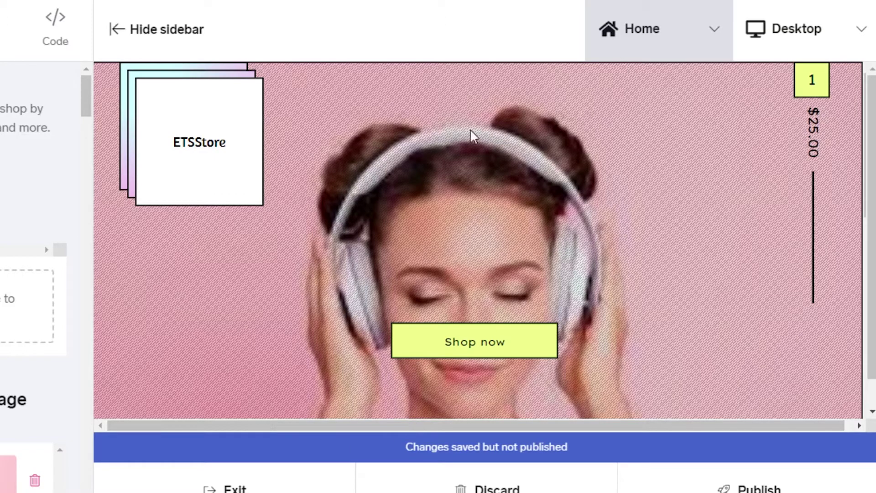
{"action": "left_click", "coordinate": [664, 33]}
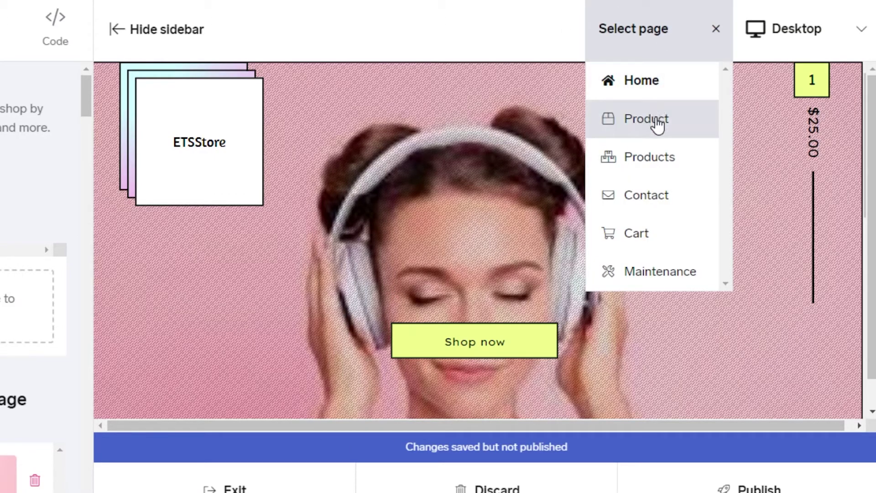
{"action": "left_click", "coordinate": [659, 121]}
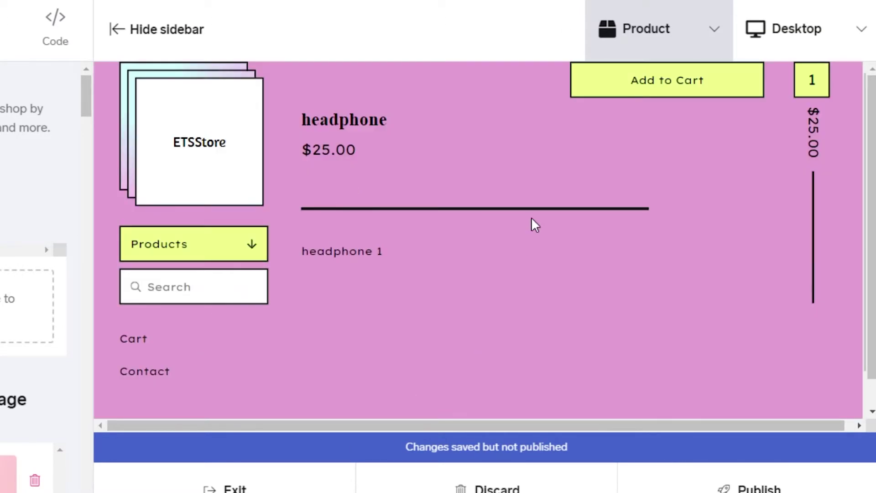
{"action": "scroll", "coordinate": [869, 228], "scroll_direction": "down", "scroll_amount": 1}
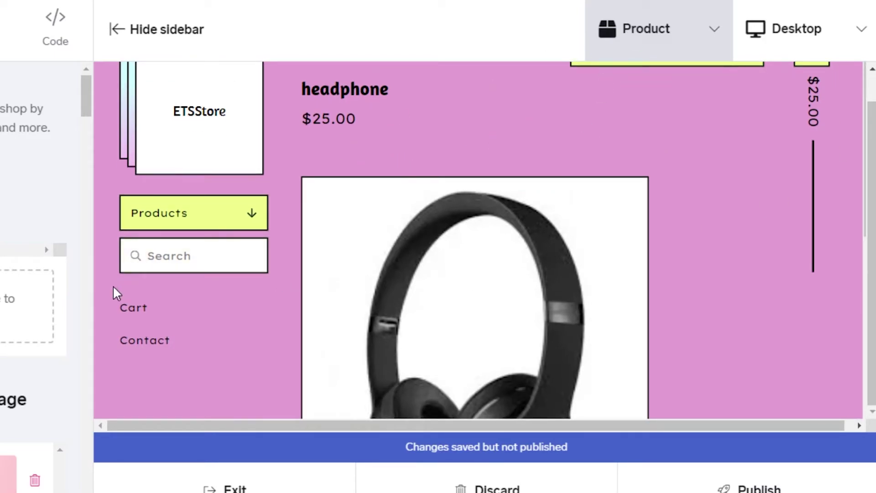
Step: Preview the Products page and then the Contact page
{"action": "left_click", "coordinate": [708, 43]}
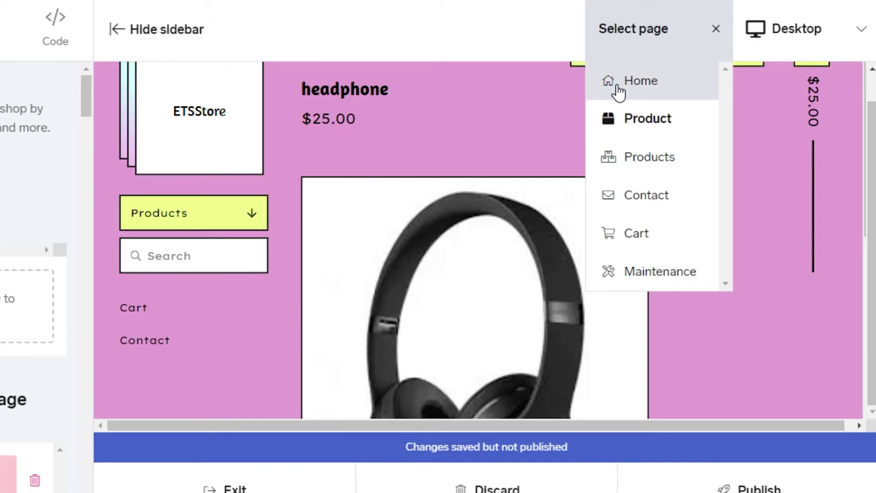
{"action": "left_click", "coordinate": [626, 153]}
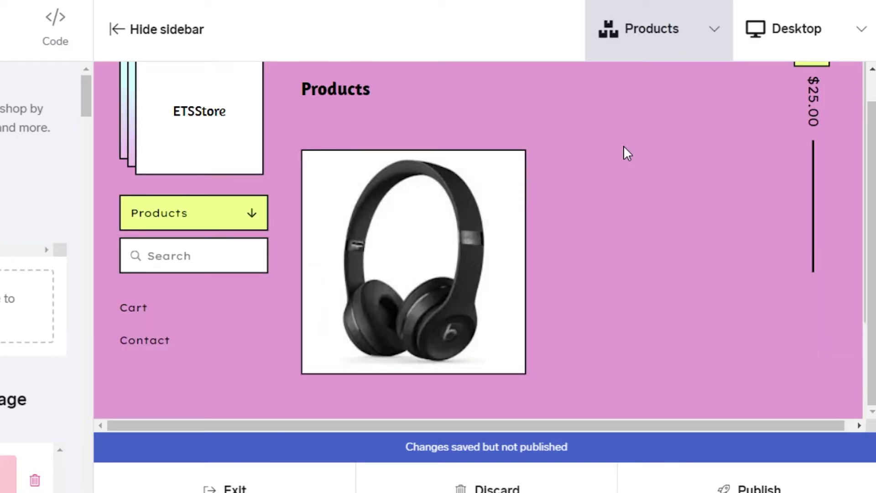
{"action": "left_click", "coordinate": [693, 32]}
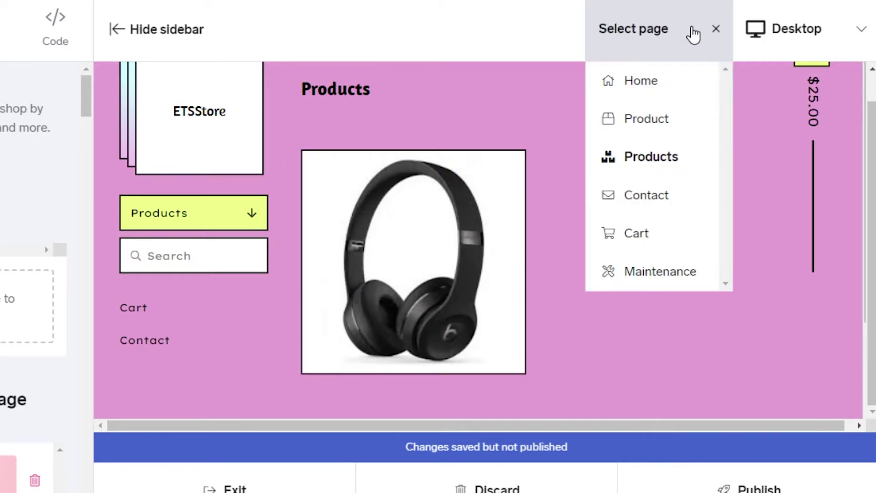
{"action": "left_click", "coordinate": [636, 201]}
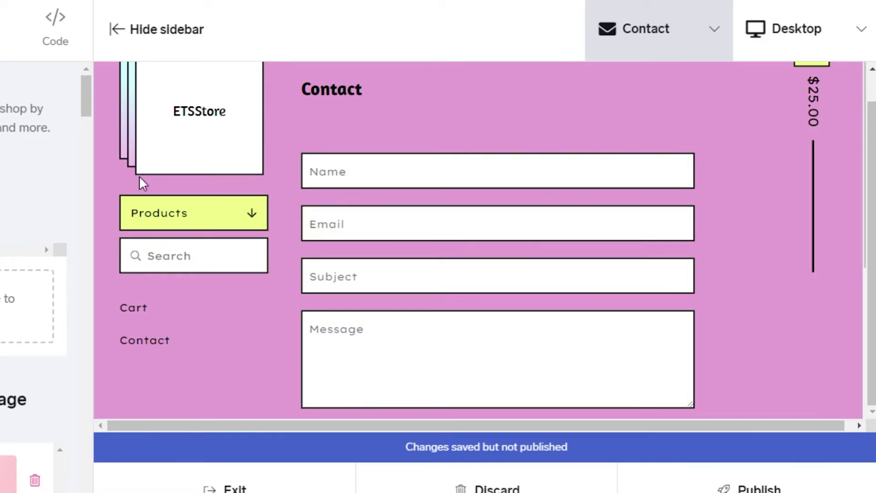
Step: Preview the Cart with headphone quantity raised to 3 and back to 1, then the Maintenance page
{"action": "left_click", "coordinate": [693, 41]}
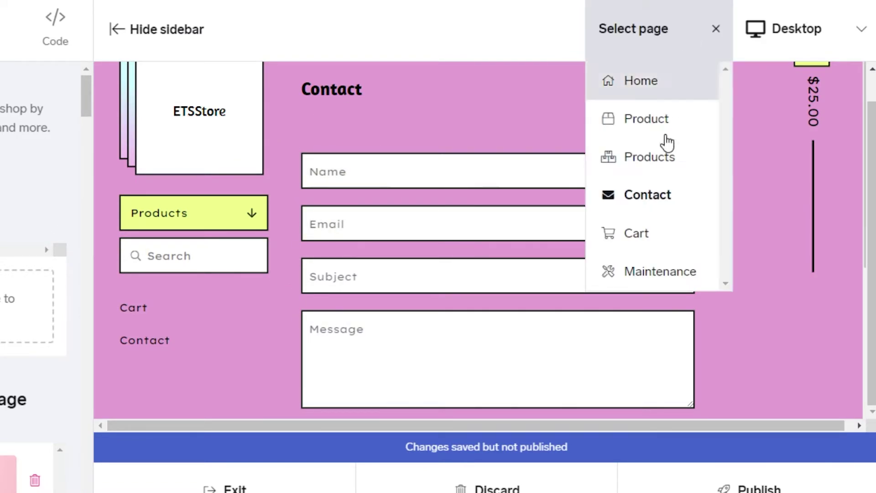
{"action": "left_click", "coordinate": [637, 236]}
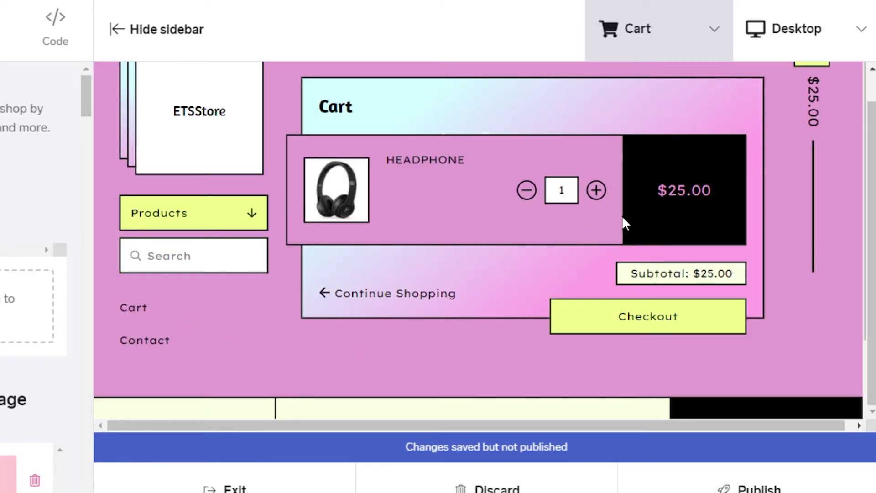
{"action": "left_click", "coordinate": [595, 191]}
{"action": "left_click", "coordinate": [596, 191]}
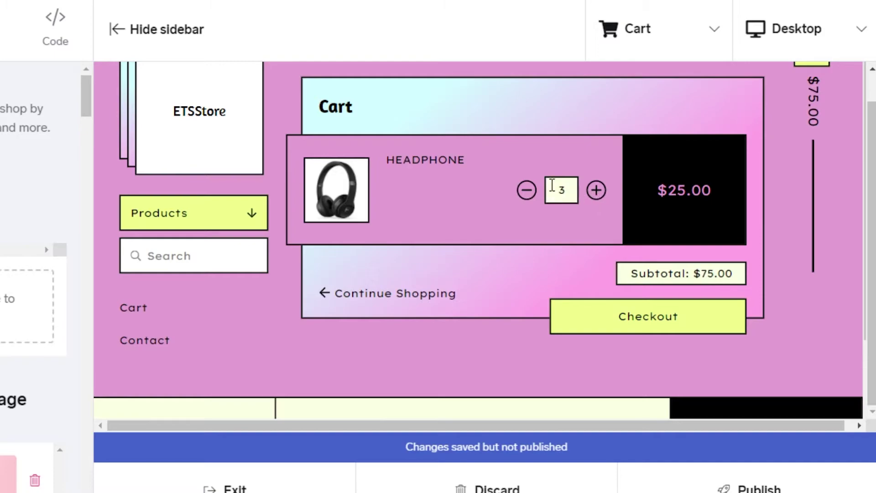
{"action": "left_click", "coordinate": [527, 191]}
{"action": "left_click", "coordinate": [527, 191]}
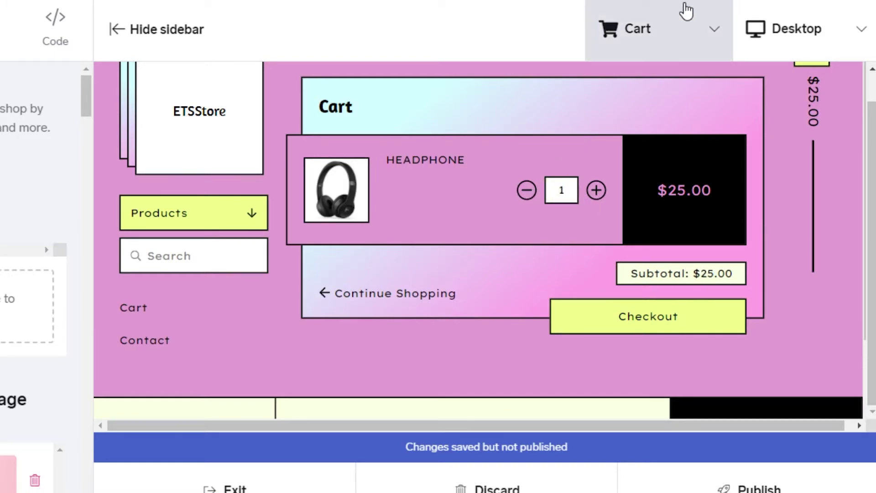
{"action": "left_click", "coordinate": [610, 28]}
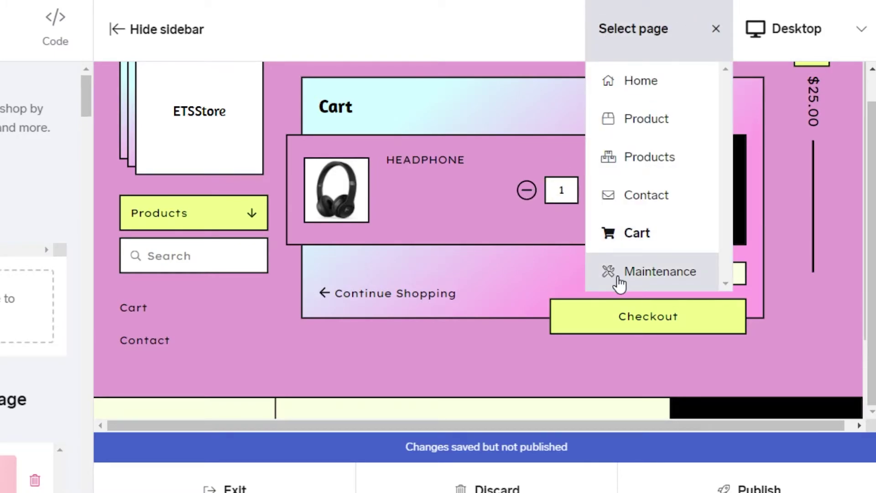
{"action": "left_click", "coordinate": [659, 271]}
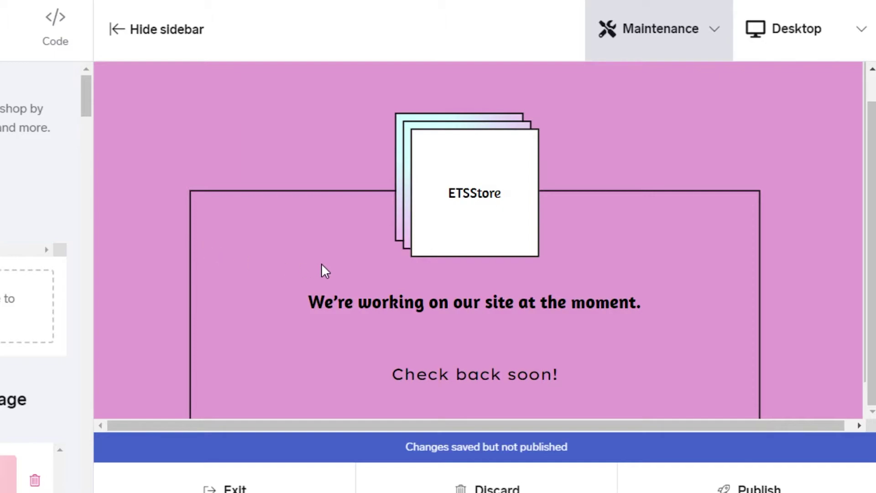
Step: Check the Code tab's custom CSS options, which need an upgrade, then return to the Themes list
{"action": "left_click", "coordinate": [181, 26]}
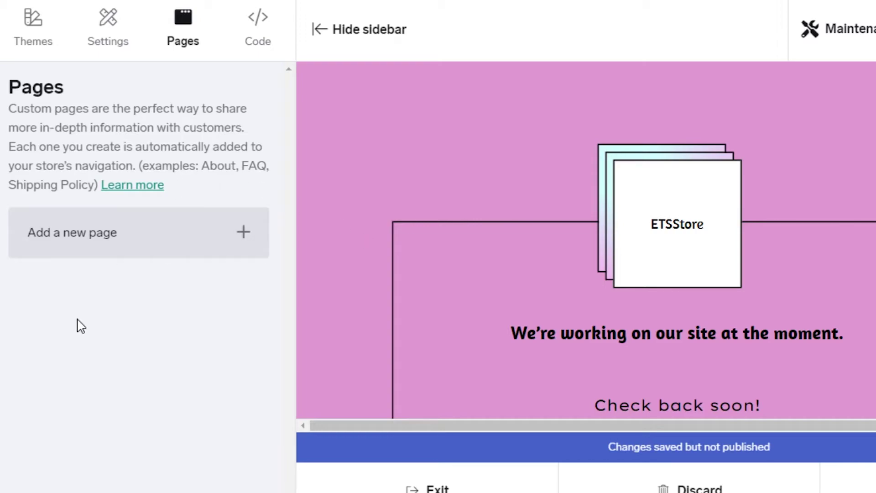
{"action": "left_click", "coordinate": [258, 32]}
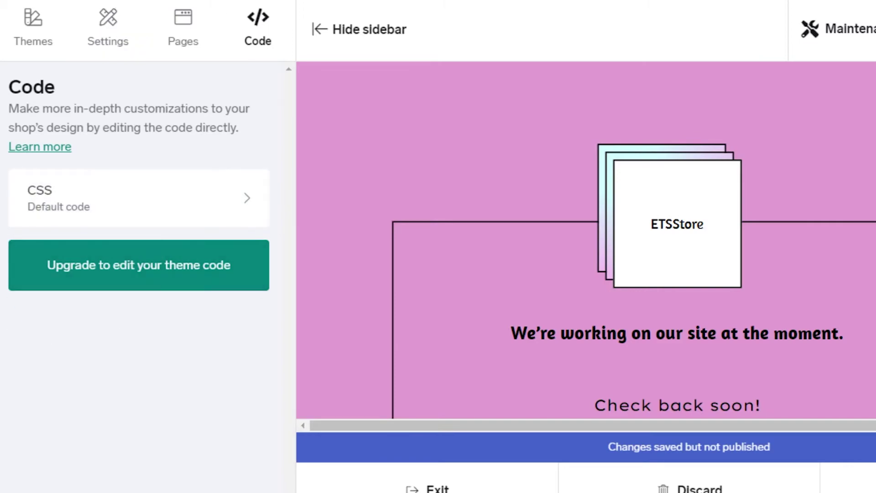
{"action": "left_click", "coordinate": [24, 33]}
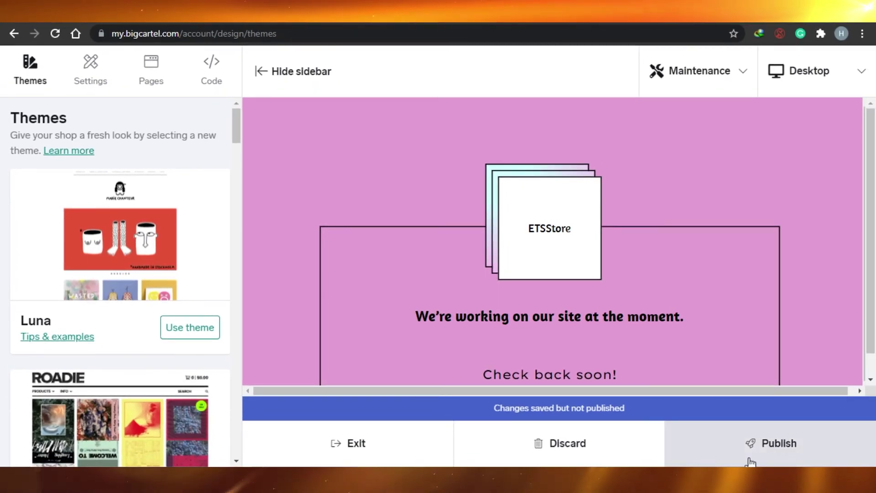
Step: Publish the Netizen theme changes live, confirm the notice, and exit to the account page
{"action": "left_click", "coordinate": [736, 446]}
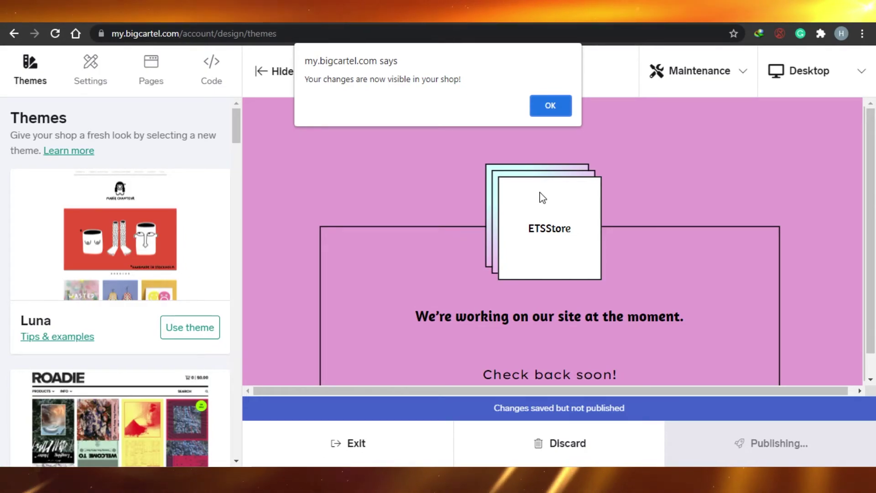
{"action": "key", "text": "Return"}
{"action": "left_click", "coordinate": [351, 459]}
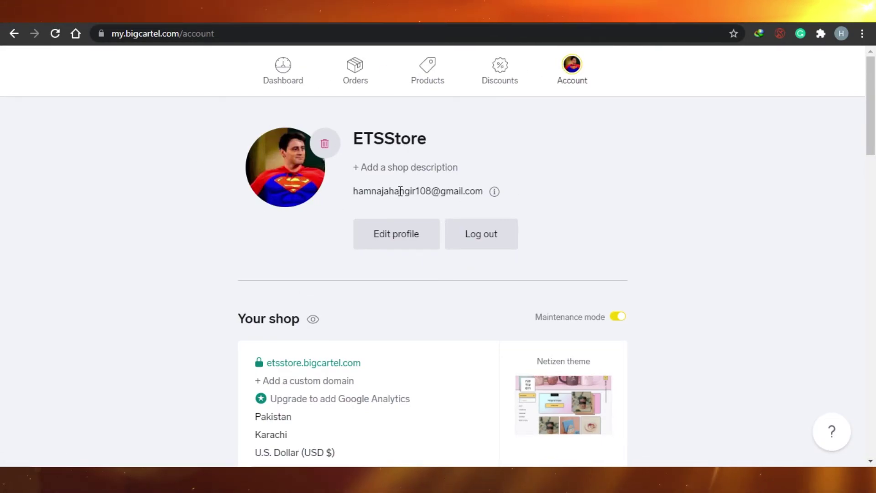
{"action": "scroll", "coordinate": [497, 79], "scroll_direction": "down", "scroll_amount": 6}
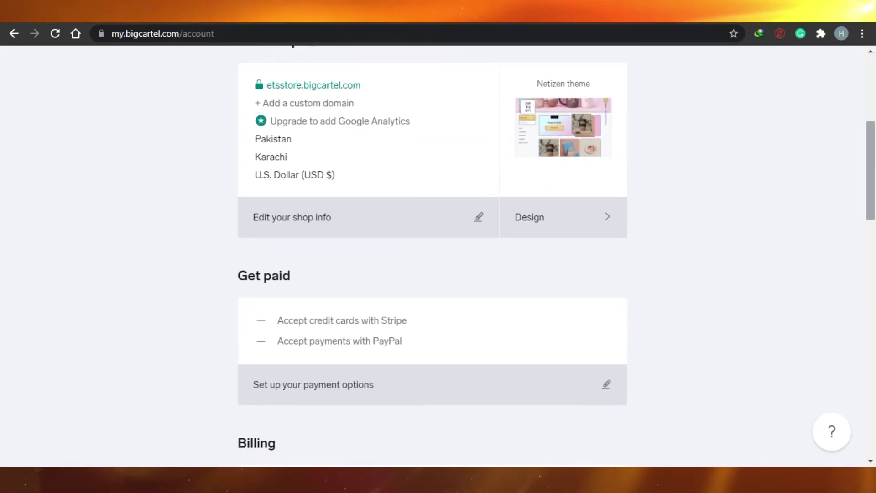
{"action": "left_click_drag", "start_coordinate": [875, 173], "coordinate": [874, 206]}
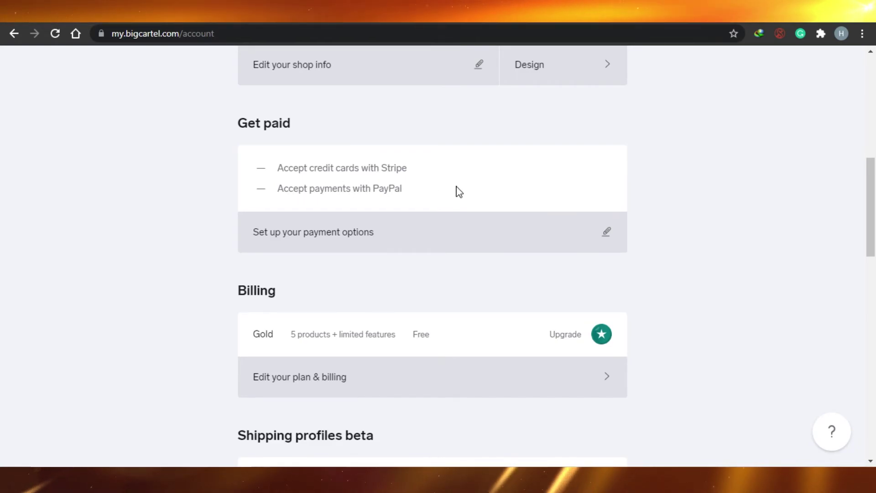
{"action": "left_click", "coordinate": [453, 236]}
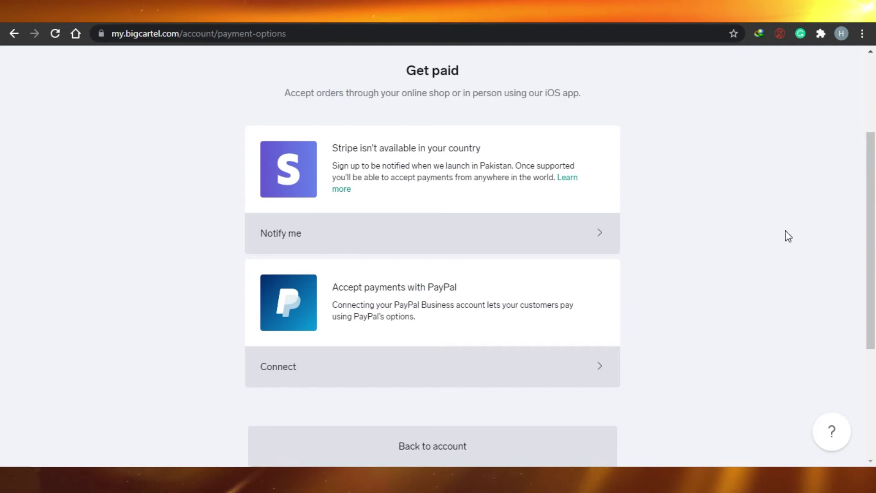
{"action": "scroll", "coordinate": [874, 229], "scroll_direction": "up", "scroll_amount": 3}
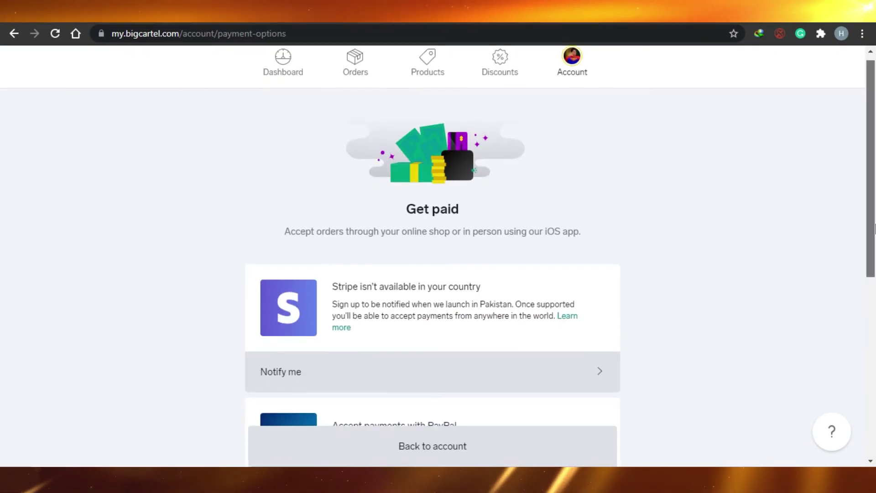
{"action": "scroll", "coordinate": [874, 228], "scroll_direction": "down", "scroll_amount": 5}
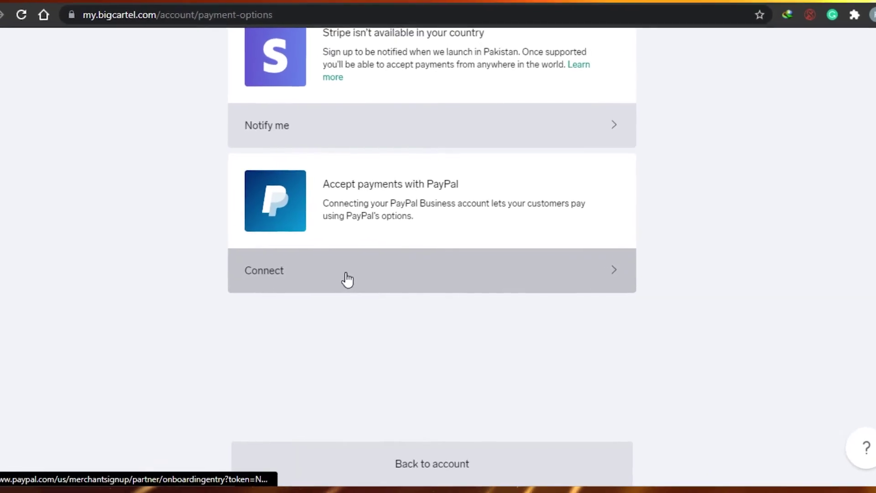
{"action": "left_click", "coordinate": [346, 280]}
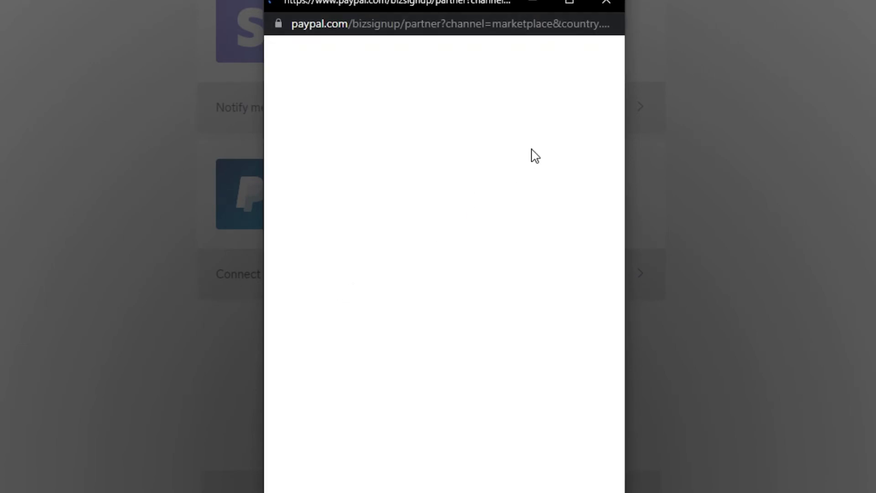
{"action": "left_click", "coordinate": [606, 3]}
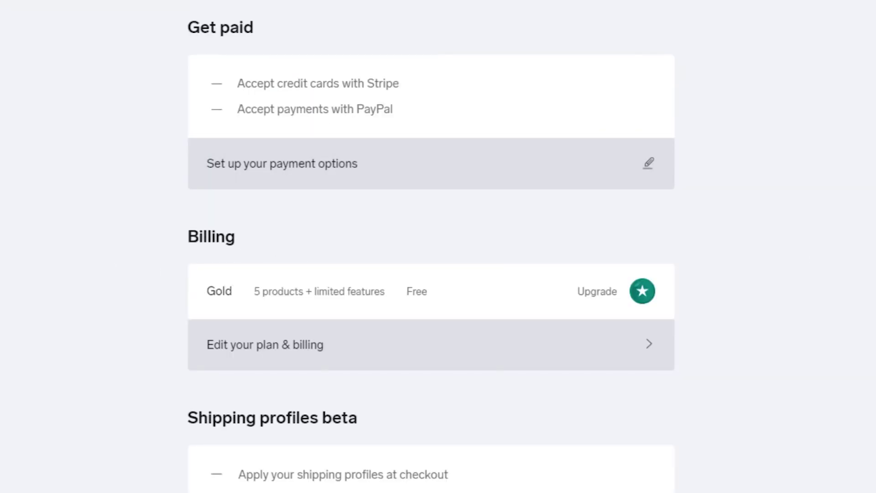
{"action": "scroll", "coordinate": [432, 246], "scroll_direction": "down", "scroll_amount": 5}
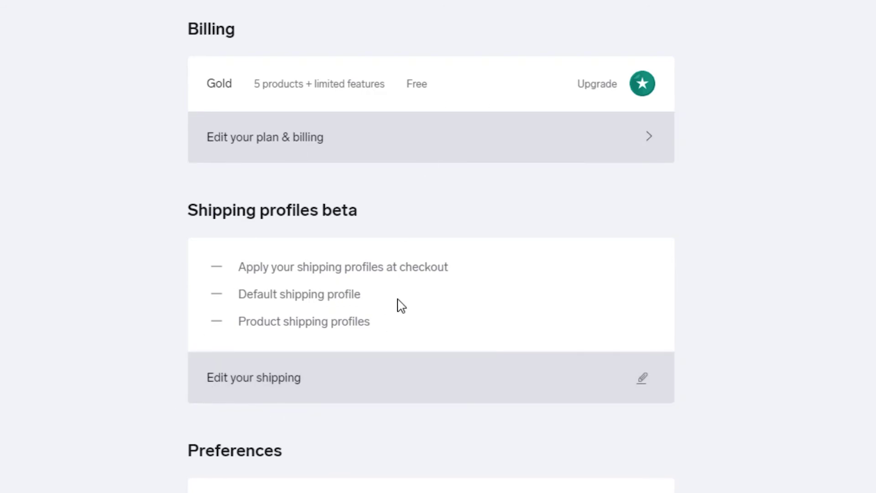
{"action": "scroll", "coordinate": [432, 247], "scroll_direction": "down", "scroll_amount": 7}
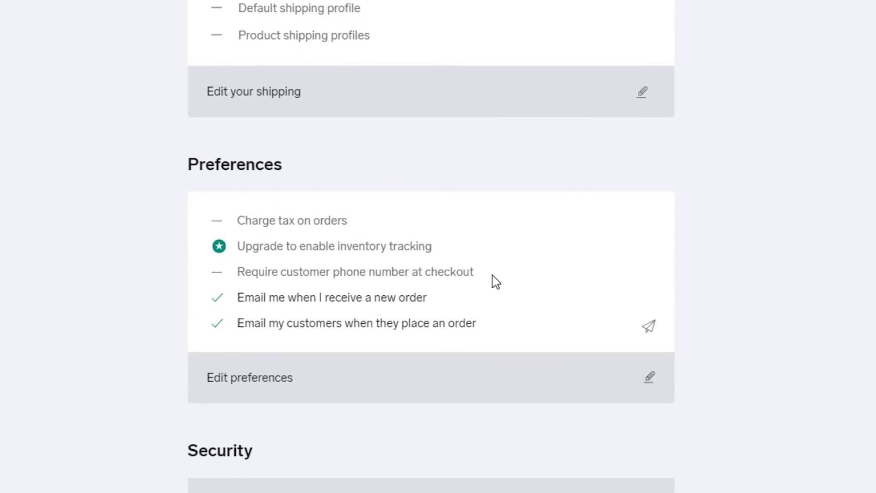
{"action": "scroll", "coordinate": [431, 247], "scroll_direction": "down", "scroll_amount": 5}
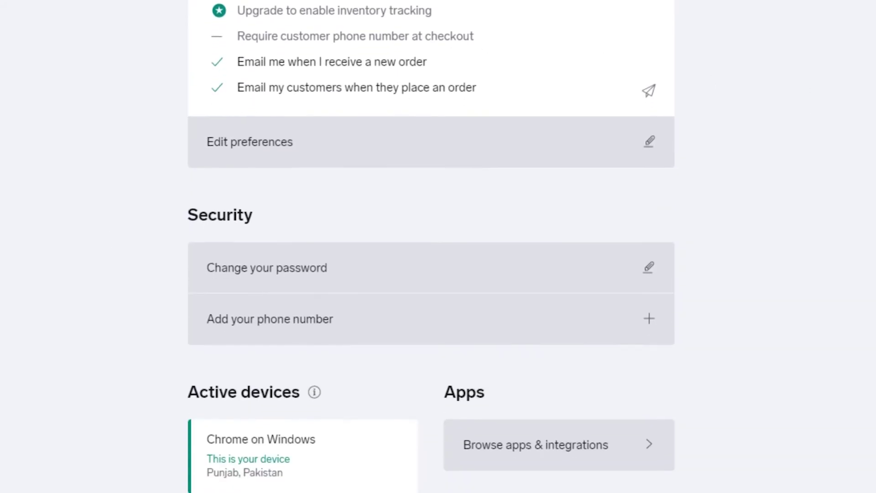
{"action": "scroll", "coordinate": [431, 247], "scroll_direction": "down", "scroll_amount": 5}
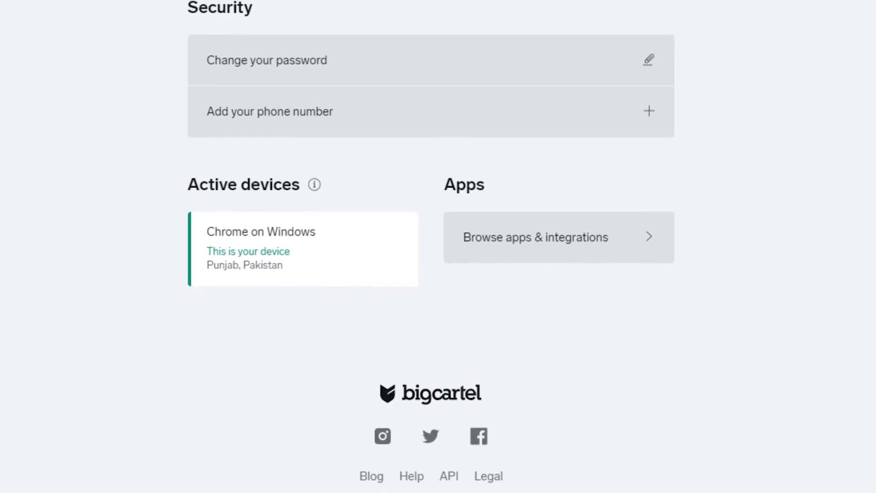
{"action": "scroll", "coordinate": [431, 246], "scroll_direction": "up", "scroll_amount": 1}
{"action": "scroll", "coordinate": [849, 319], "scroll_direction": "up", "scroll_amount": 5}
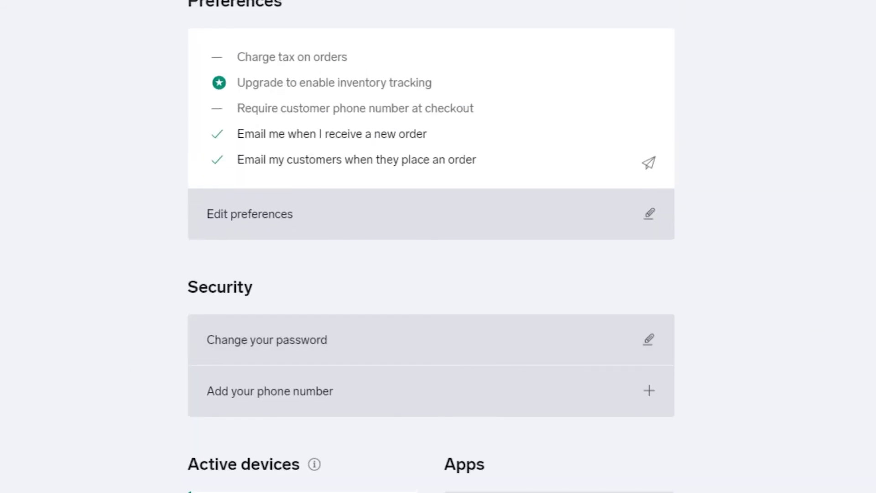
{"action": "scroll", "coordinate": [432, 246], "scroll_direction": "up", "scroll_amount": 15}
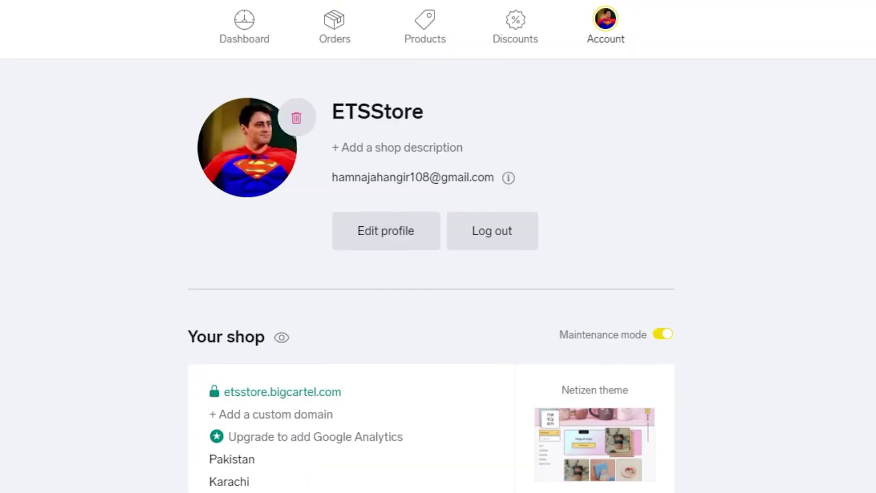
{"action": "key", "text": "alt+f"}
{"action": "key", "text": "Escape"}
{"action": "scroll", "coordinate": [431, 247], "scroll_direction": "down", "scroll_amount": 6}
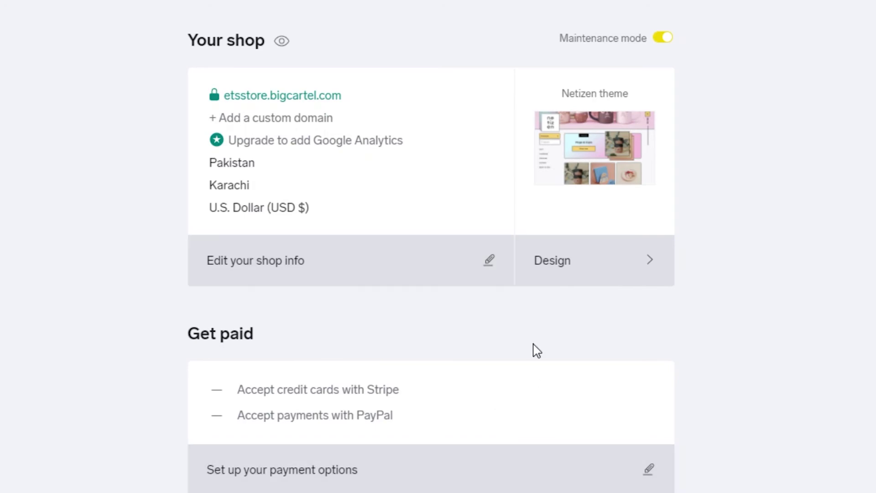
{"action": "scroll", "coordinate": [431, 246], "scroll_direction": "up", "scroll_amount": 6}
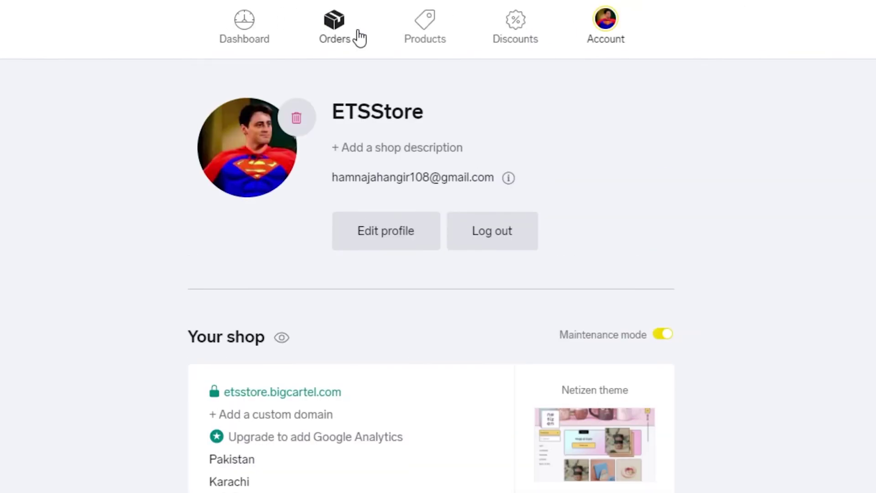
Step: Check the empty Orders page and the $25.00 headphone listing, then start a new product
{"action": "left_click", "coordinate": [332, 37]}
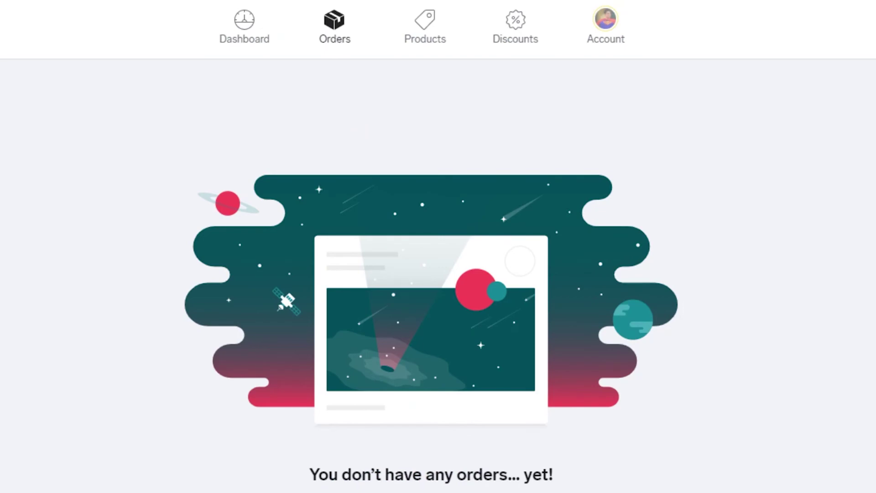
{"action": "scroll", "coordinate": [439, 246], "scroll_direction": "down", "scroll_amount": 1}
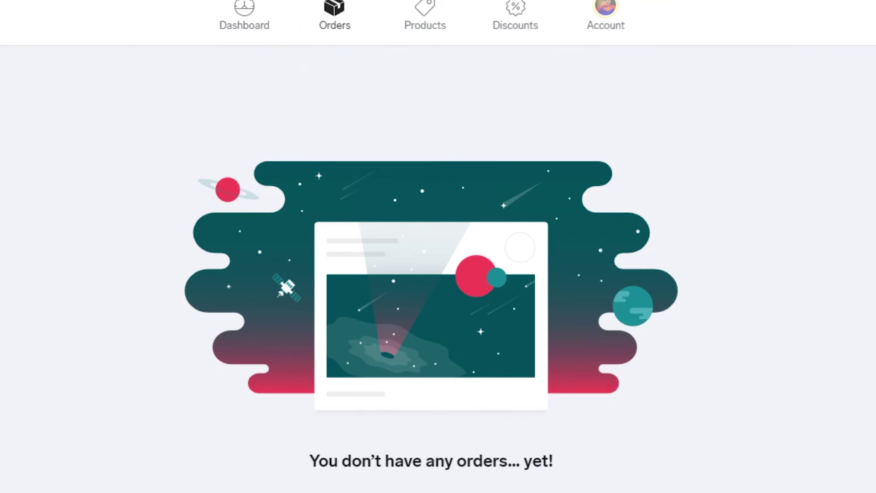
{"action": "left_click", "coordinate": [432, 18]}
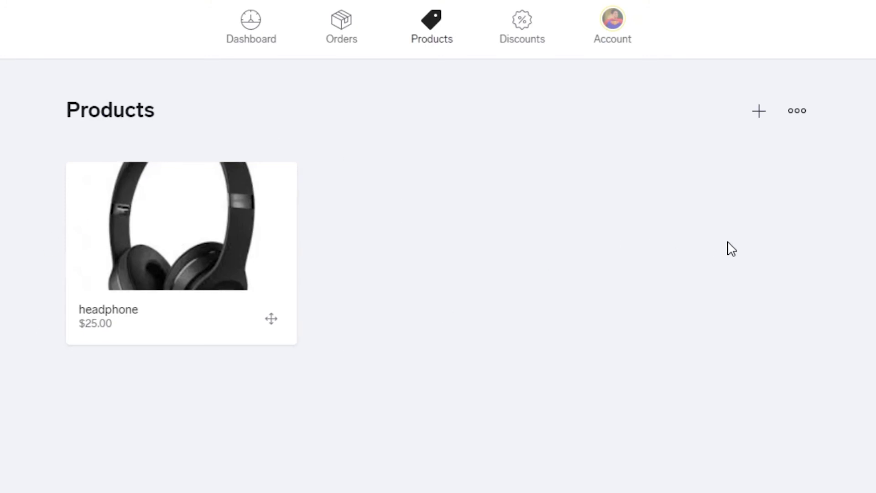
{"action": "left_click", "coordinate": [760, 114]}
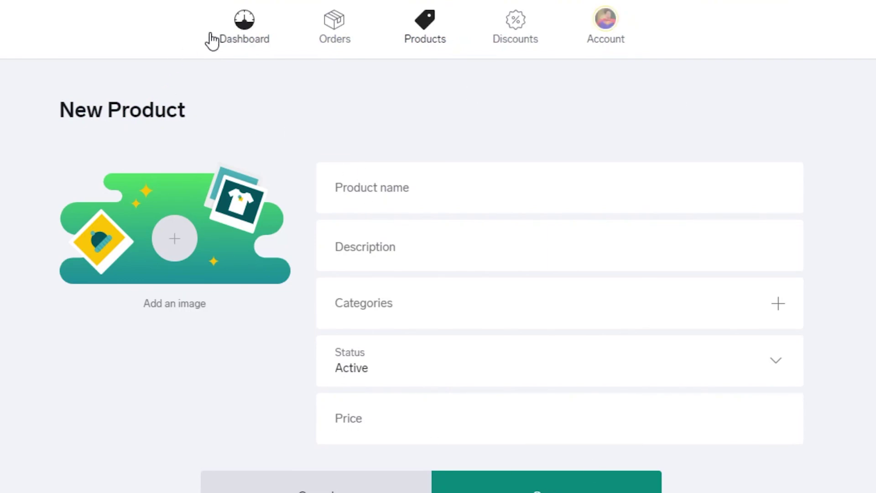
Step: Review the Dashboard's Getting started checklist, visitor, order and revenue stats, and Products table
{"action": "left_click", "coordinate": [242, 25]}
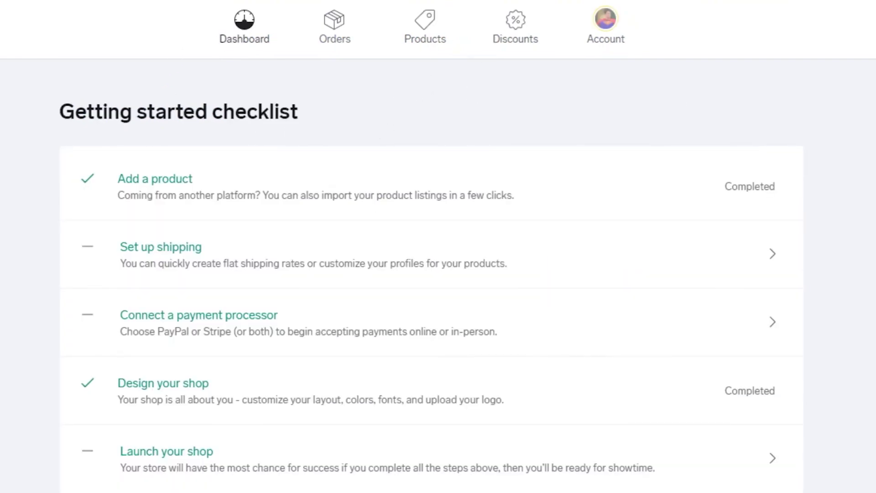
{"action": "scroll", "coordinate": [438, 246], "scroll_direction": "down", "scroll_amount": 3}
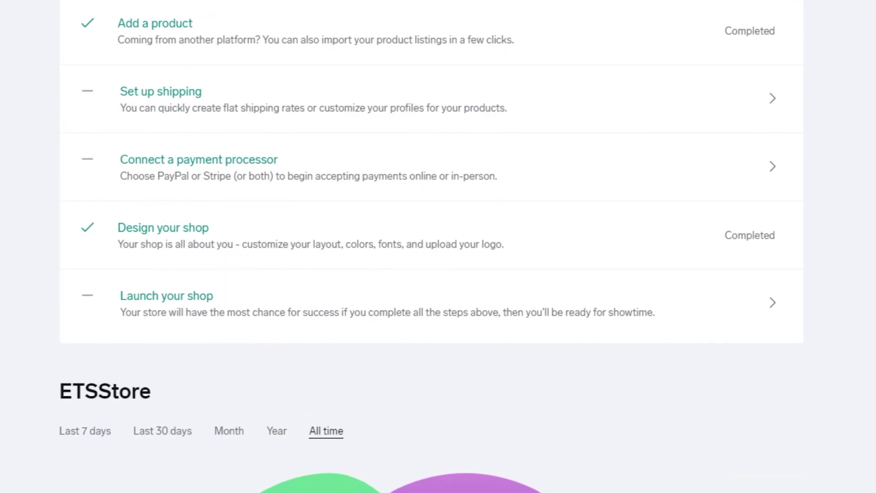
{"action": "scroll", "coordinate": [438, 247], "scroll_direction": "down", "scroll_amount": 10}
{"action": "scroll", "coordinate": [868, 321], "scroll_direction": "up", "scroll_amount": 1}
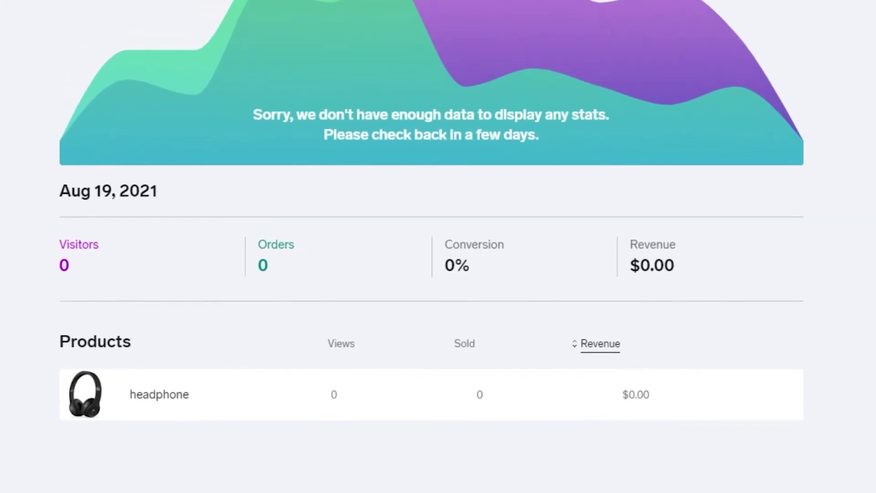
{"action": "scroll", "coordinate": [869, 322], "scroll_direction": "down", "scroll_amount": 1}
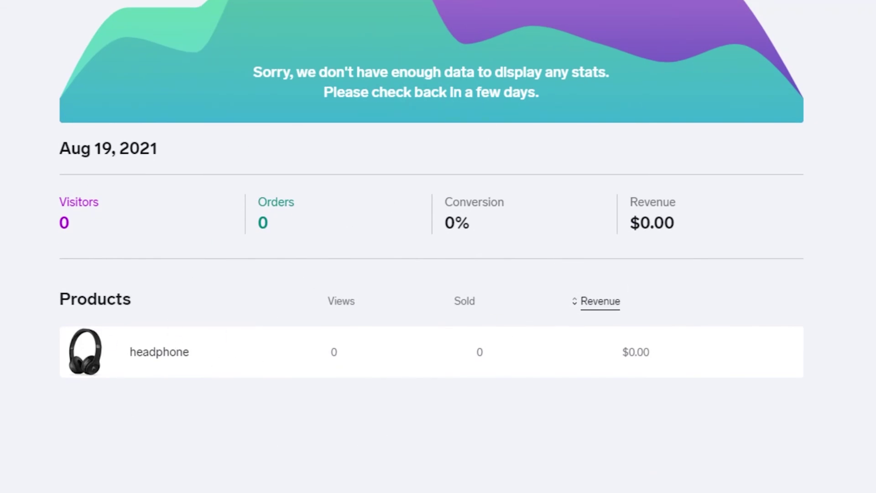
{"action": "scroll", "coordinate": [438, 246], "scroll_direction": "up", "scroll_amount": 10}
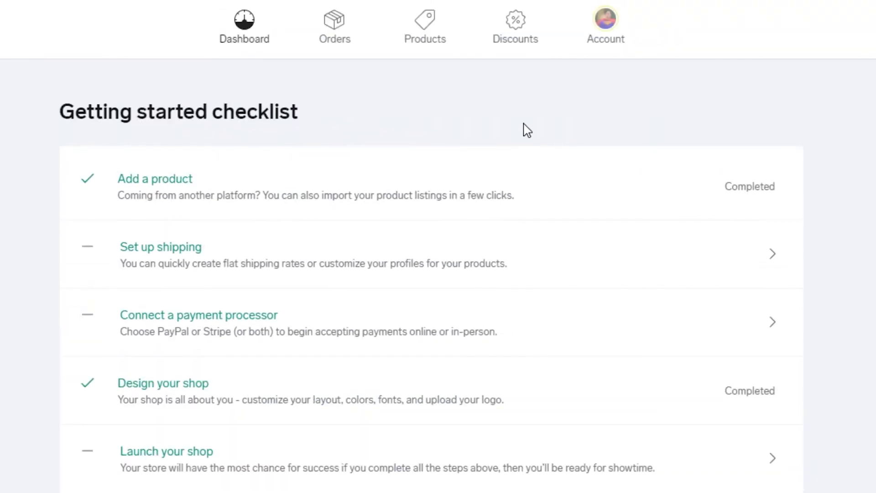